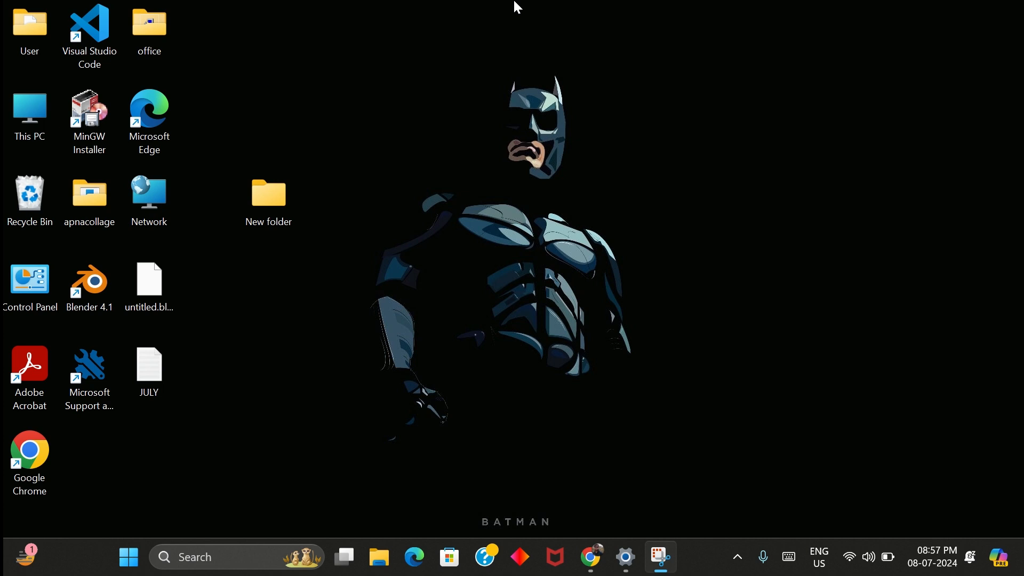
# Open the desktop folder 'New folder' that holds the three WhatsApp photos.
pyautogui.rightClick(371, 118)
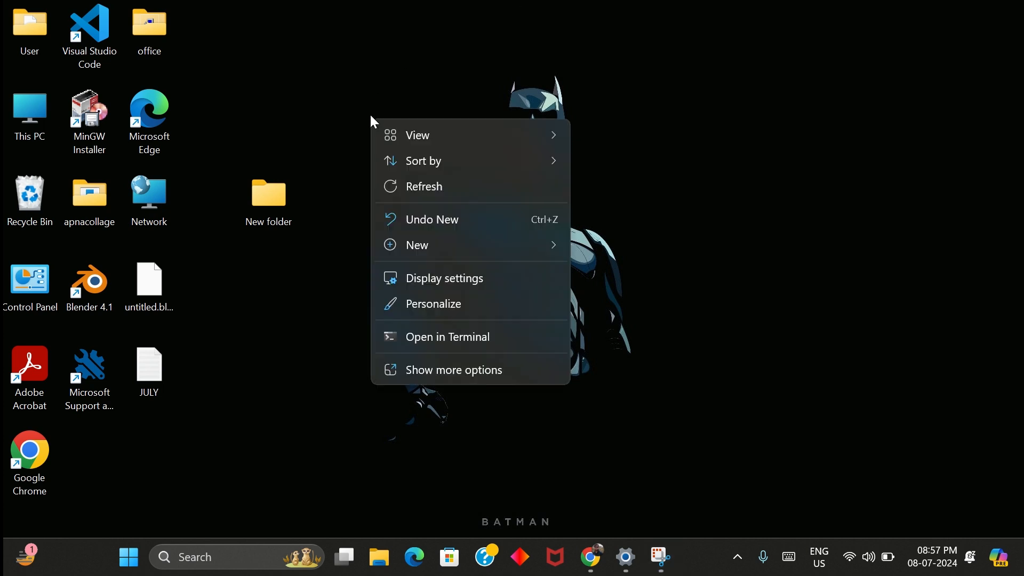
pyautogui.click(432, 71)
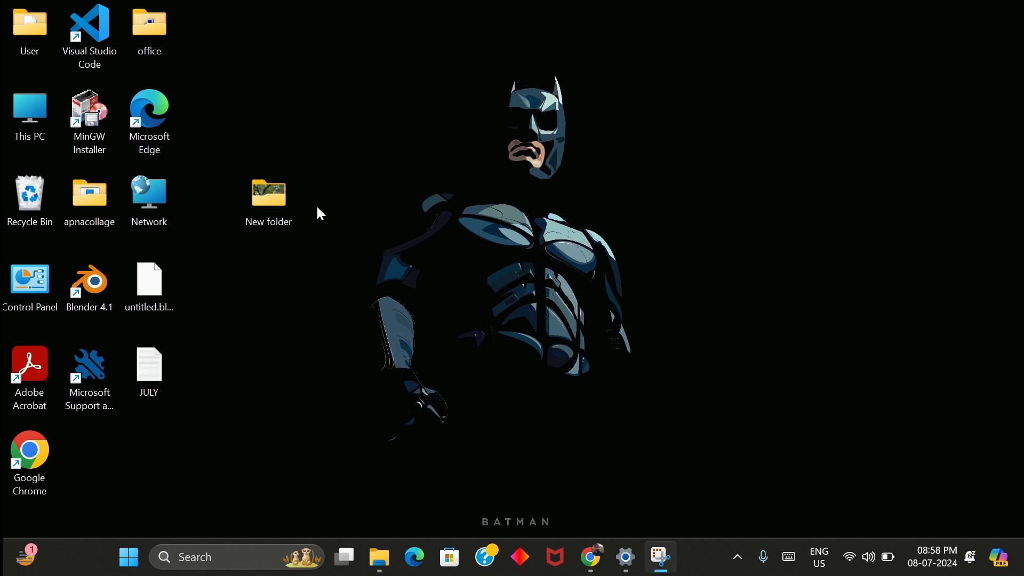
pyautogui.doubleClick(263, 193)
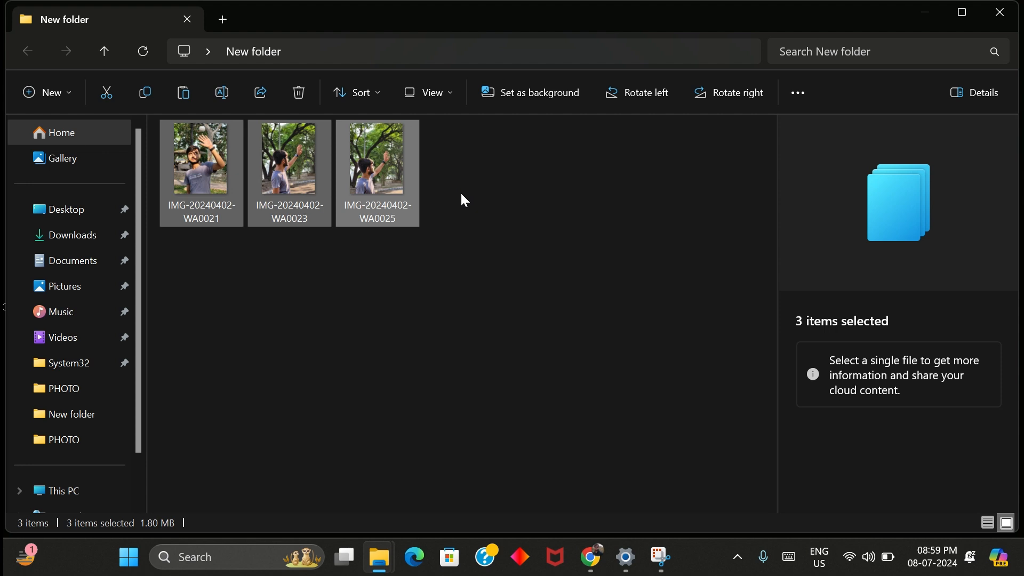
# Add a new text document named LOCKER beside the three photos and open it in Notepad.
pyautogui.rightClick(532, 203)
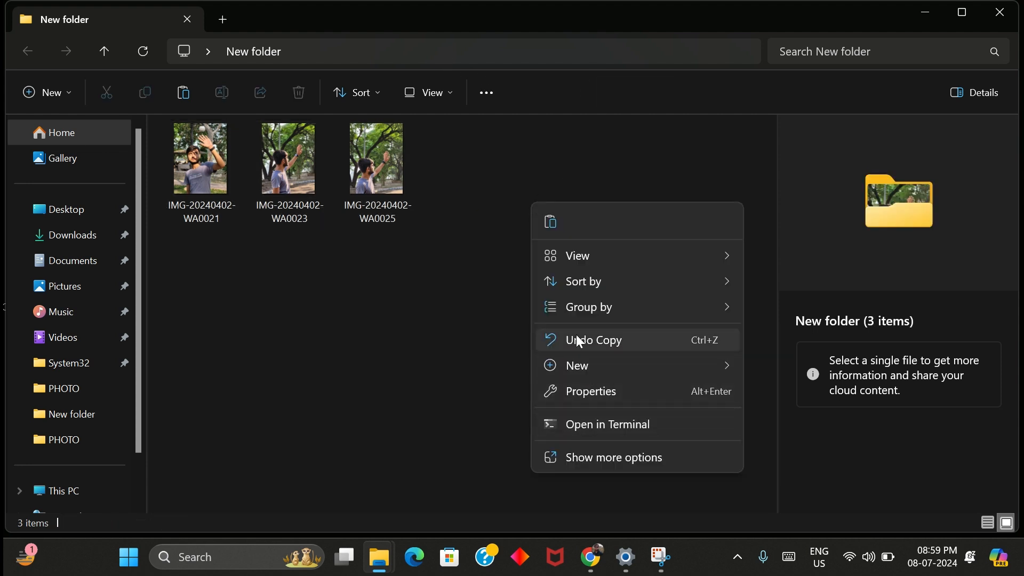
pyautogui.click(584, 370)
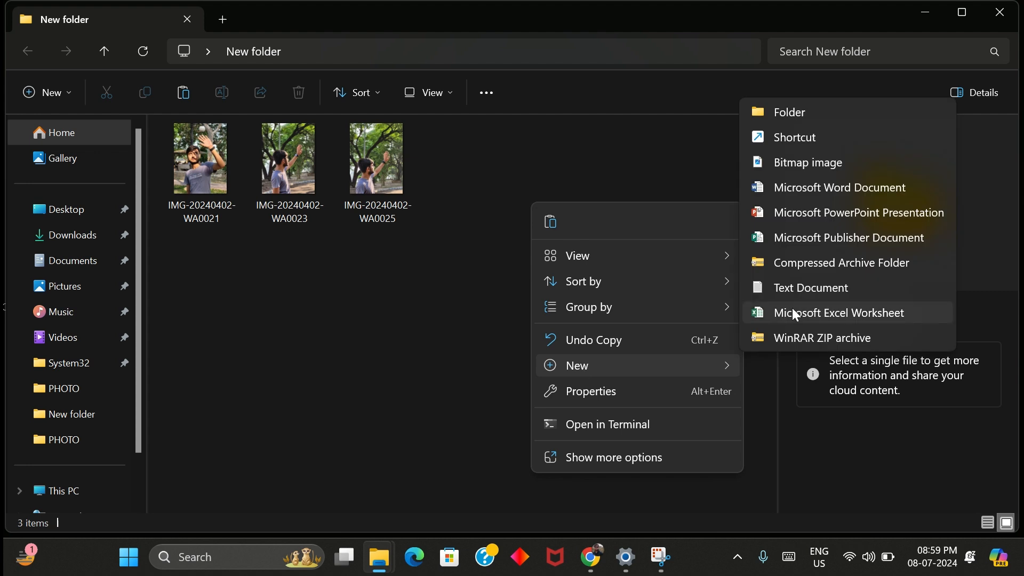
pyautogui.click(811, 286)
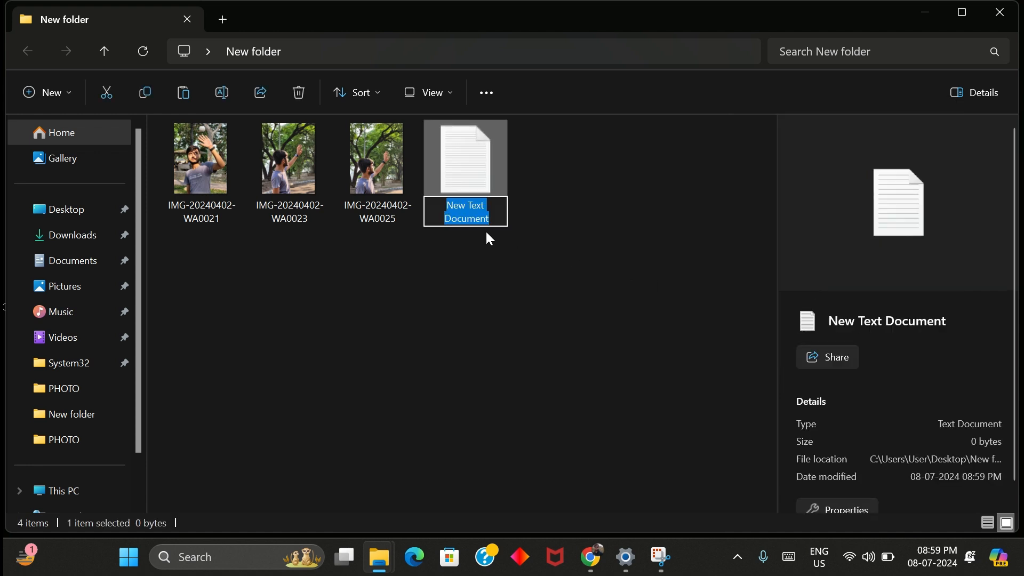
pyautogui.press('BackSpace')
pyautogui.write('L')
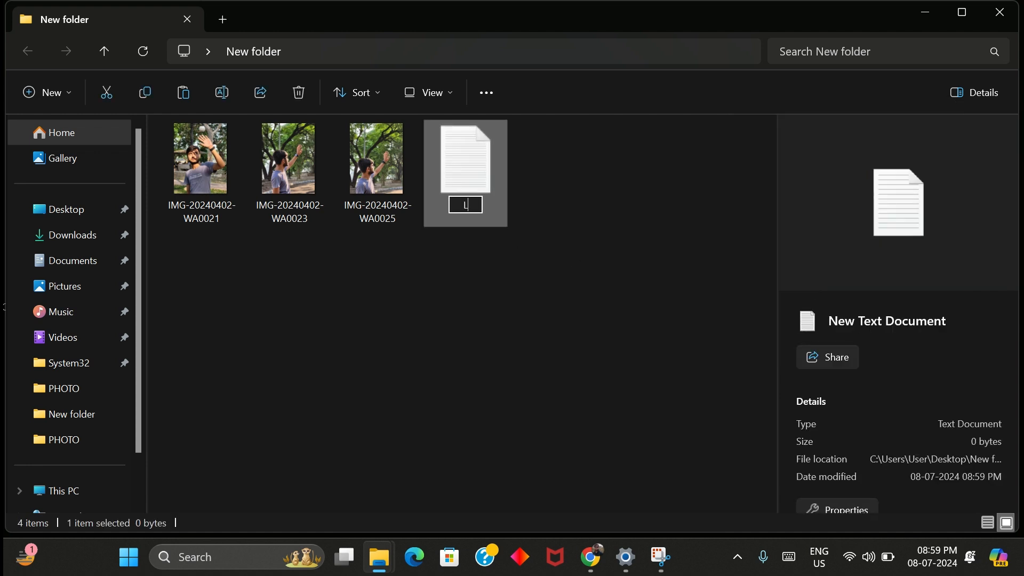
pyautogui.write('OCKER')
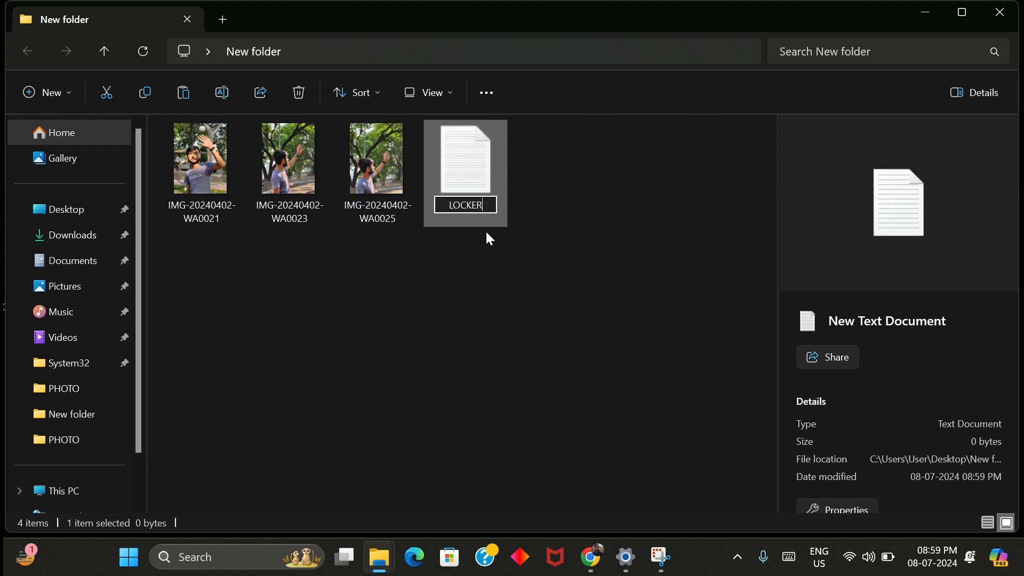
pyautogui.press('Return')
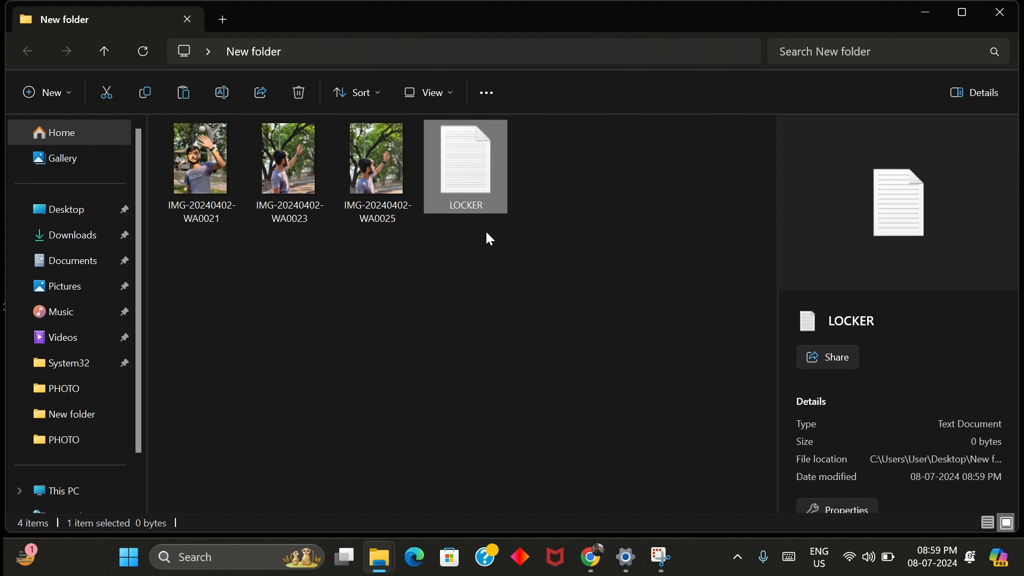
pyautogui.doubleClick(475, 167)
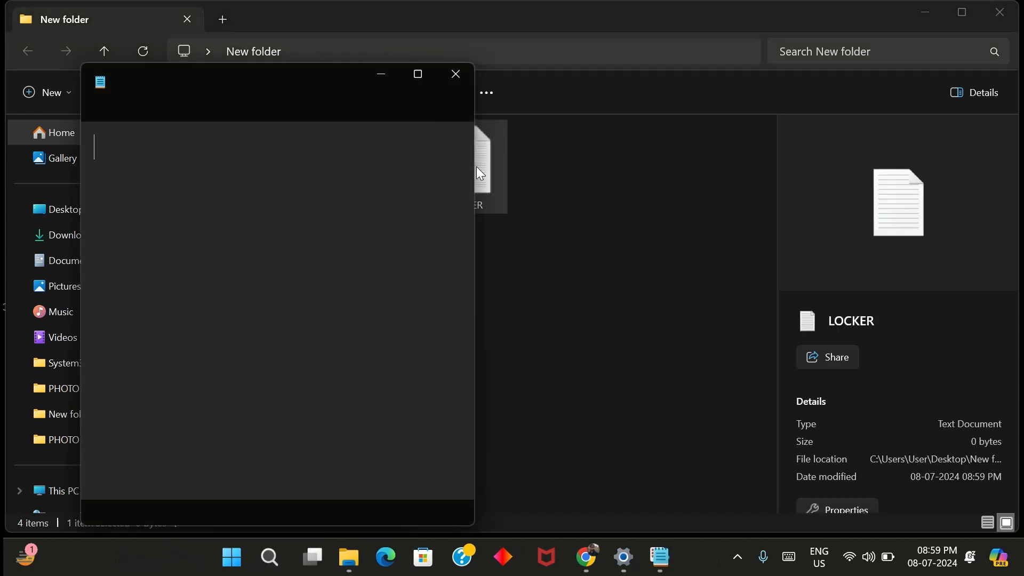
# Maximize Notepad, copy the batch folder-locker script from ChatGPT's answer, and minimize Chrome.
pyautogui.click(418, 73)
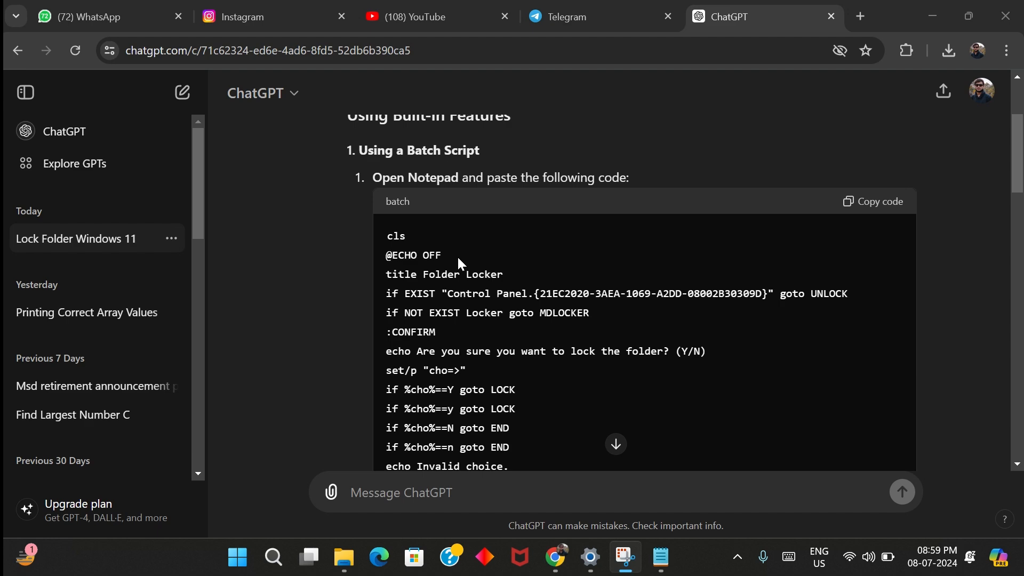
pyautogui.scroll(-2, 457, 256)
pyautogui.scroll(2, 458, 258)
pyautogui.scroll(-10, 437, 267)
pyautogui.scroll(10, 437, 264)
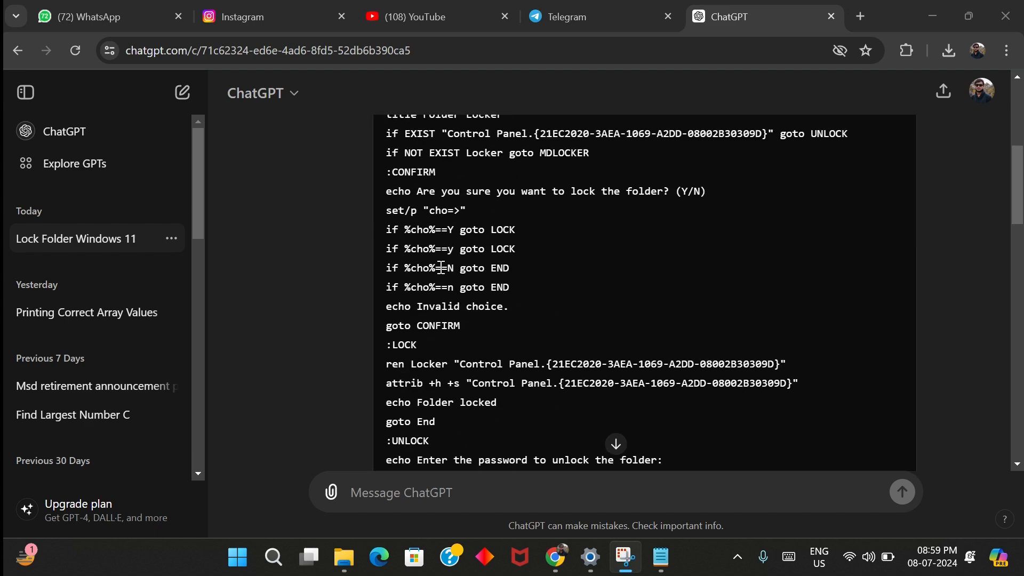
pyautogui.scroll(-6, 583, 265)
pyautogui.scroll(5, 587, 266)
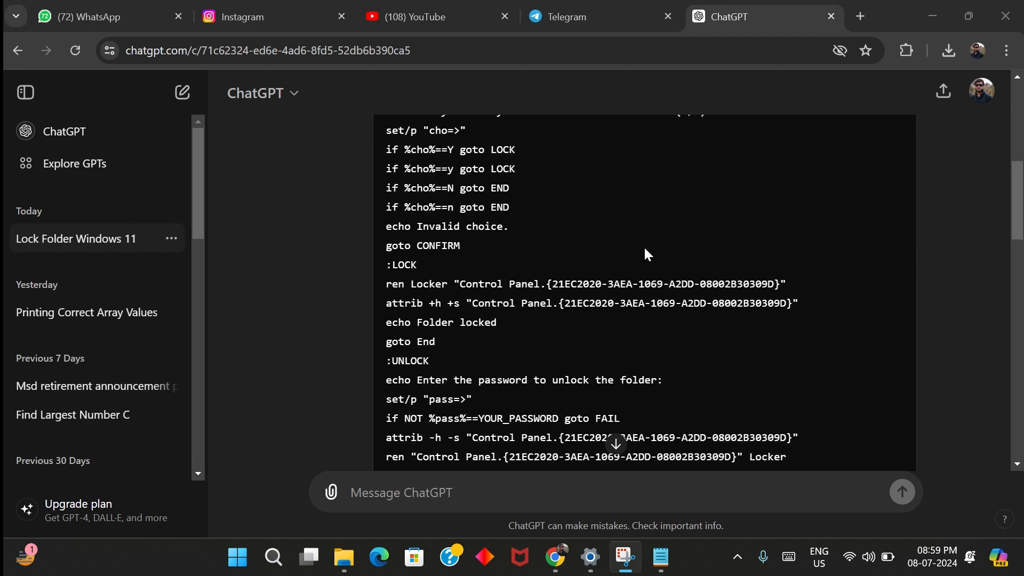
pyautogui.click(852, 119)
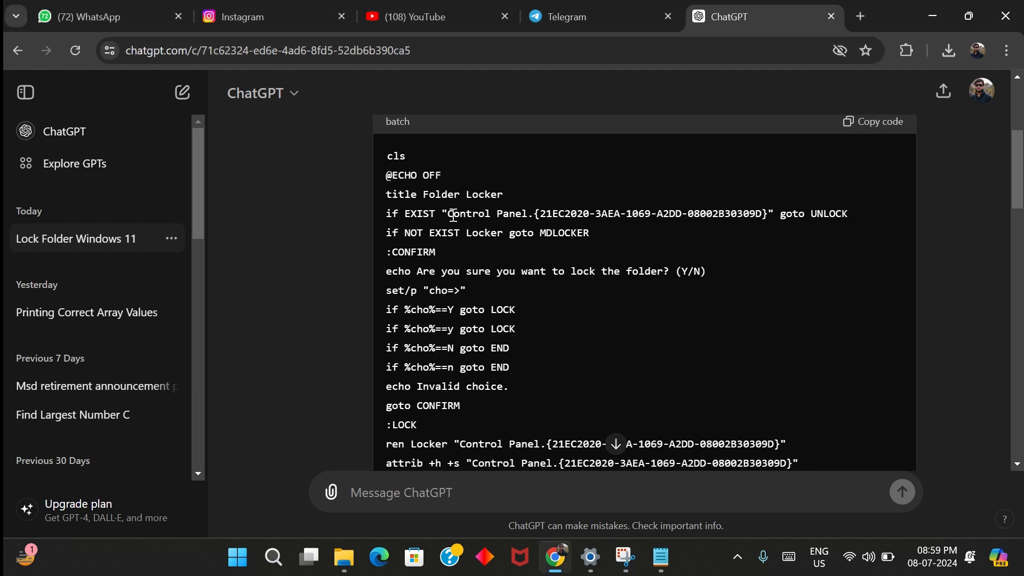
pyautogui.scroll(-10, 243, 127)
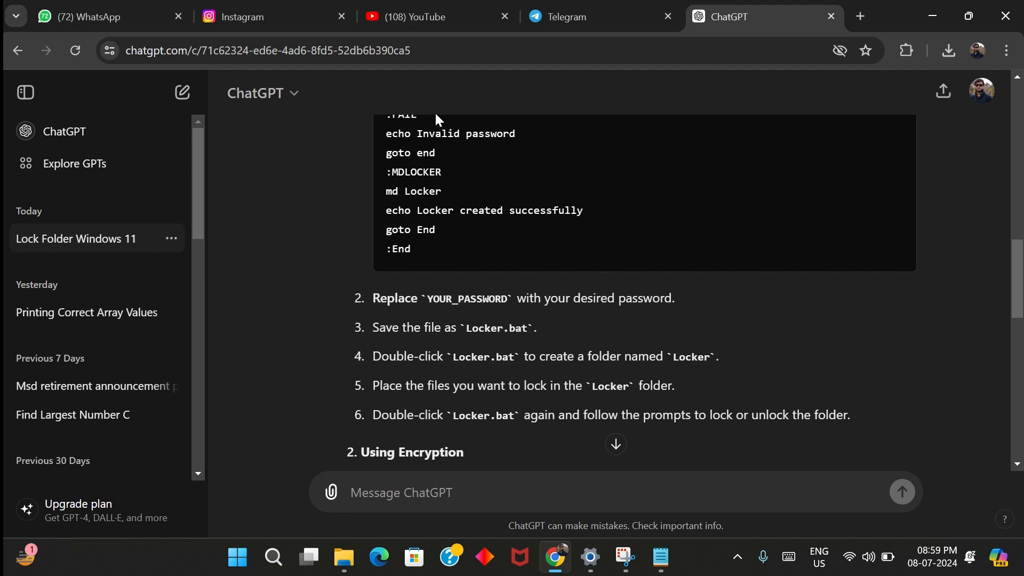
pyautogui.click(938, 14)
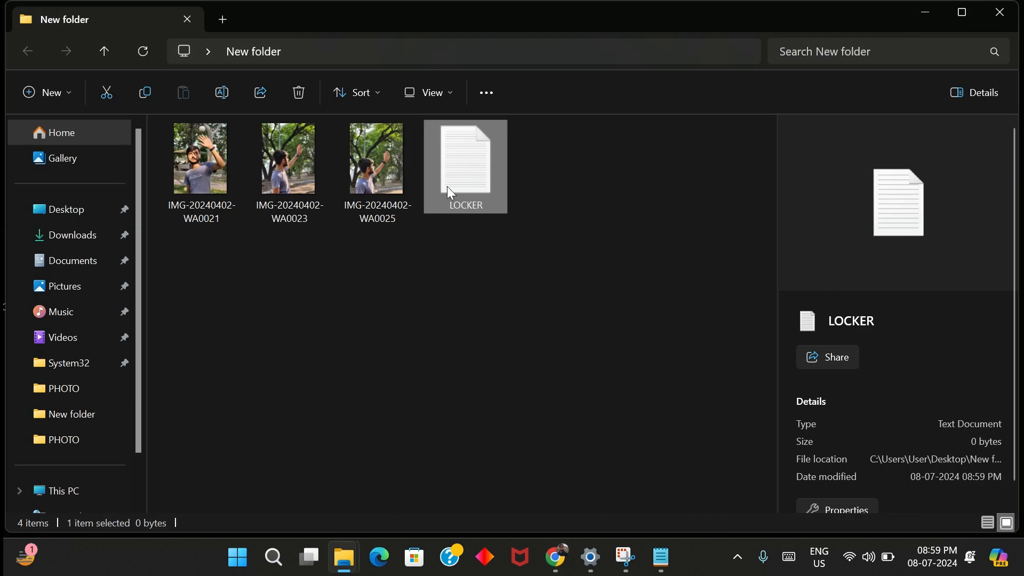
# Open LOCKER in Notepad and paste the copied batch script into it.
pyautogui.doubleClick(474, 179)
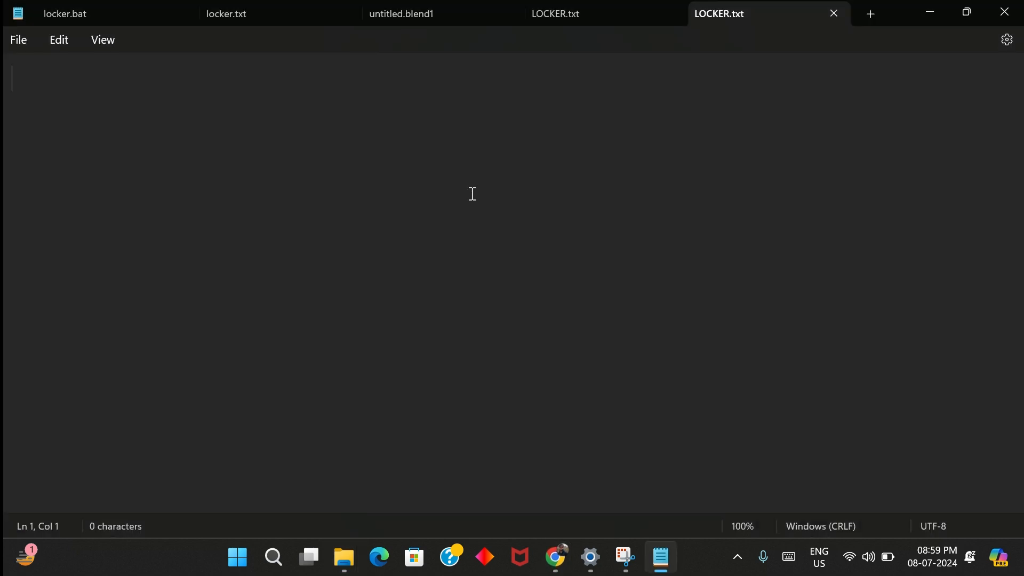
pyautogui.write('v')
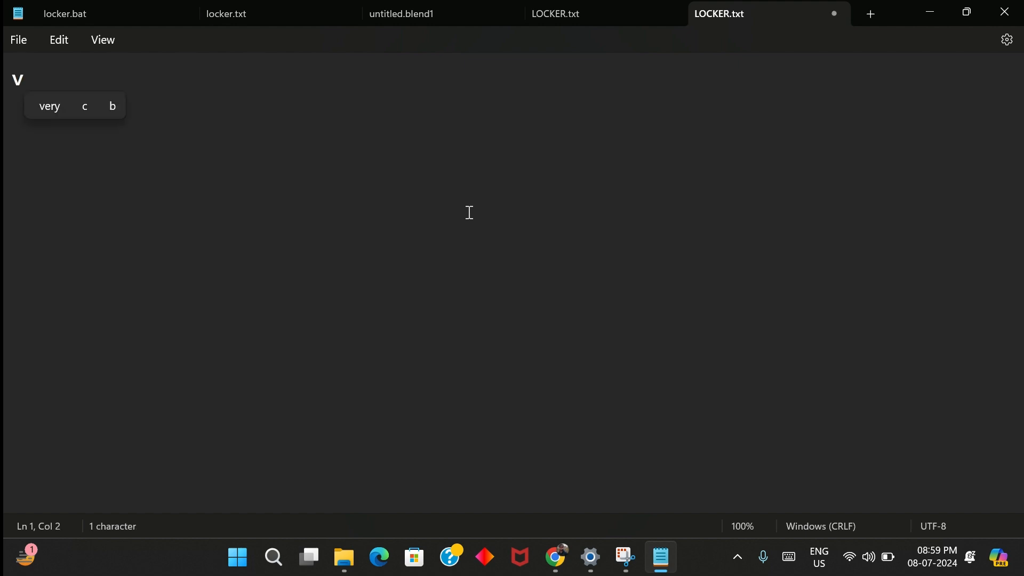
pyautogui.press('BackSpace')
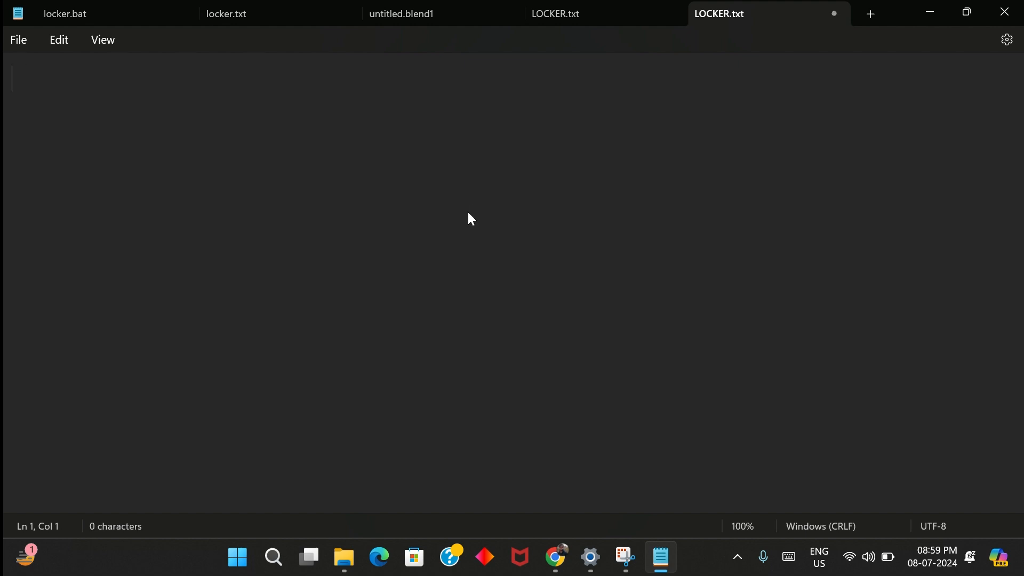
pyautogui.hotkey('ctrl', 'v')
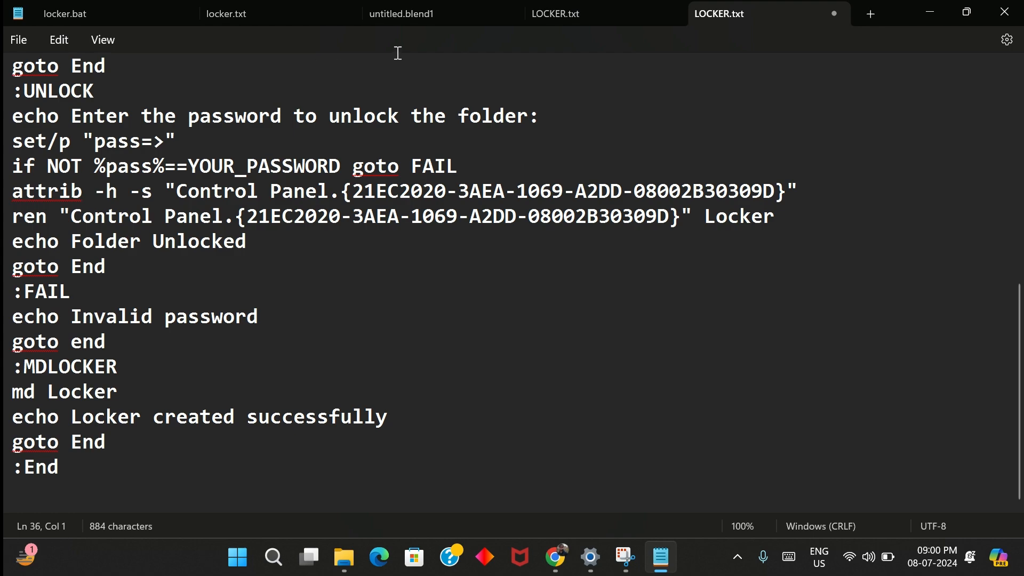
pyautogui.click(433, 28)
pyautogui.click(429, 409)
pyautogui.scroll(7, 314, 376)
pyautogui.scroll(-6, 219, 356)
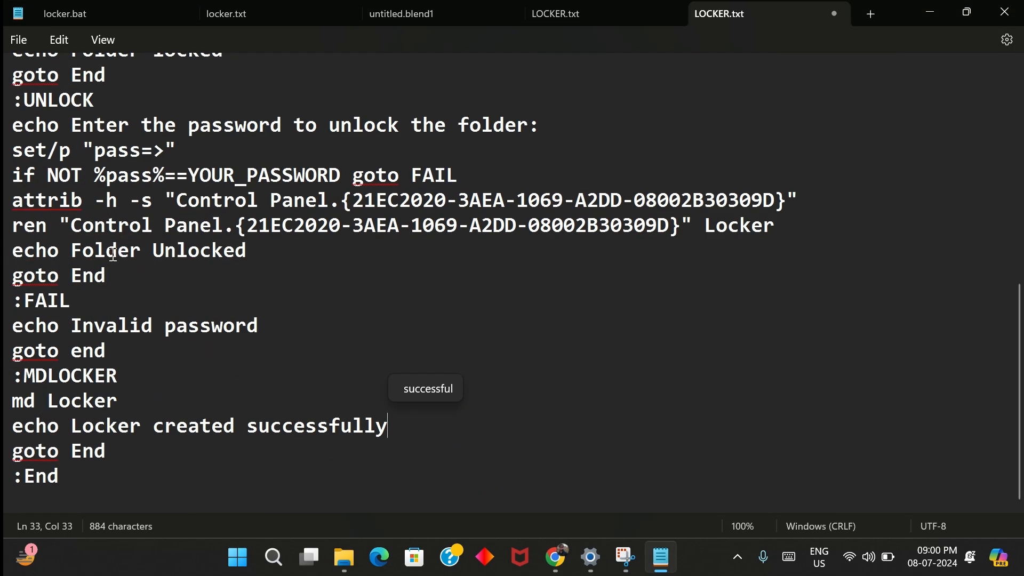
# Replace the YOUR_PASSWORD placeholder in the script with a chosen password.
pyautogui.moveTo(188, 182); pyautogui.dragTo(340, 178)
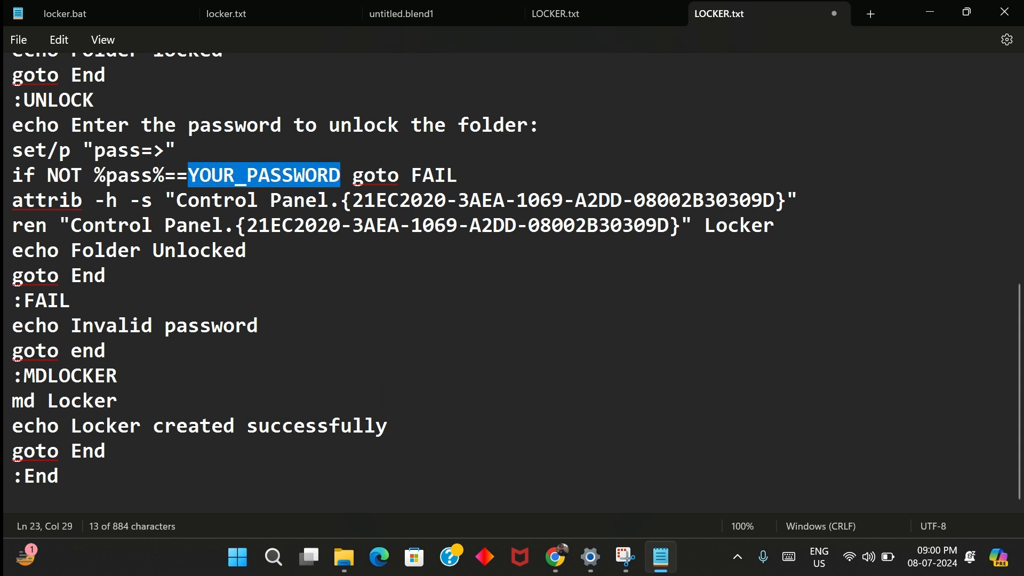
pyautogui.press('BackSpace')
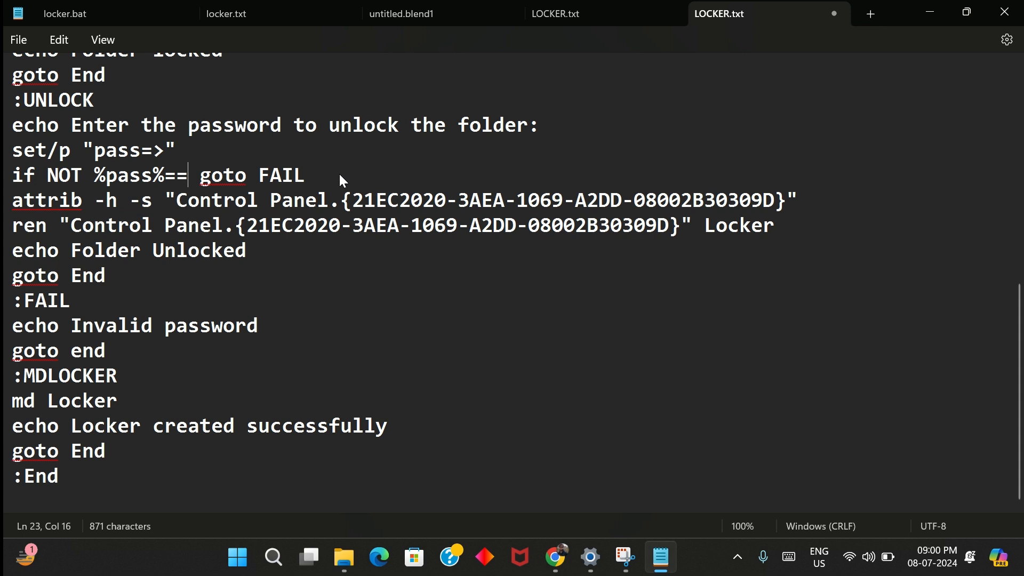
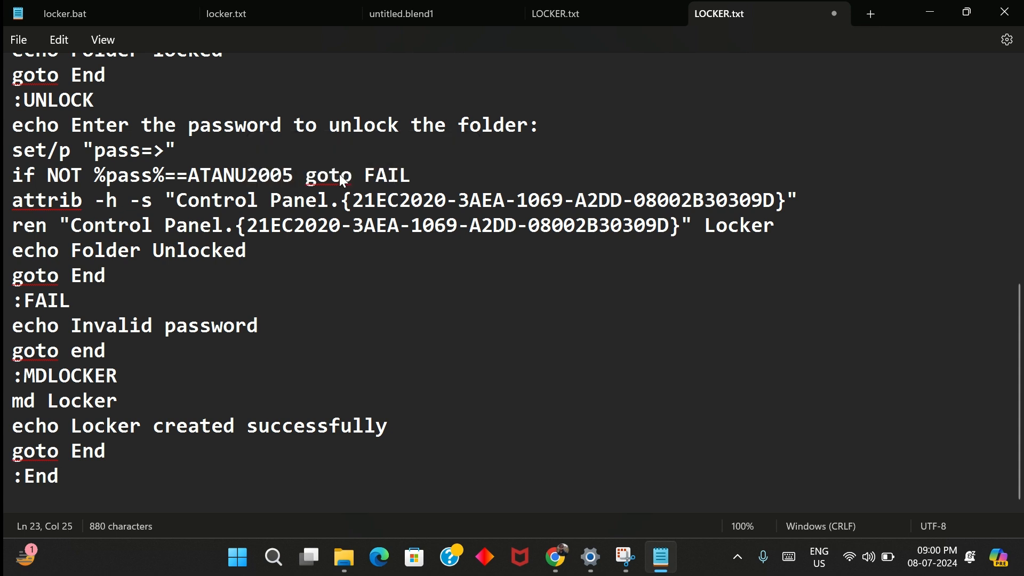
pyautogui.click(24, 40)
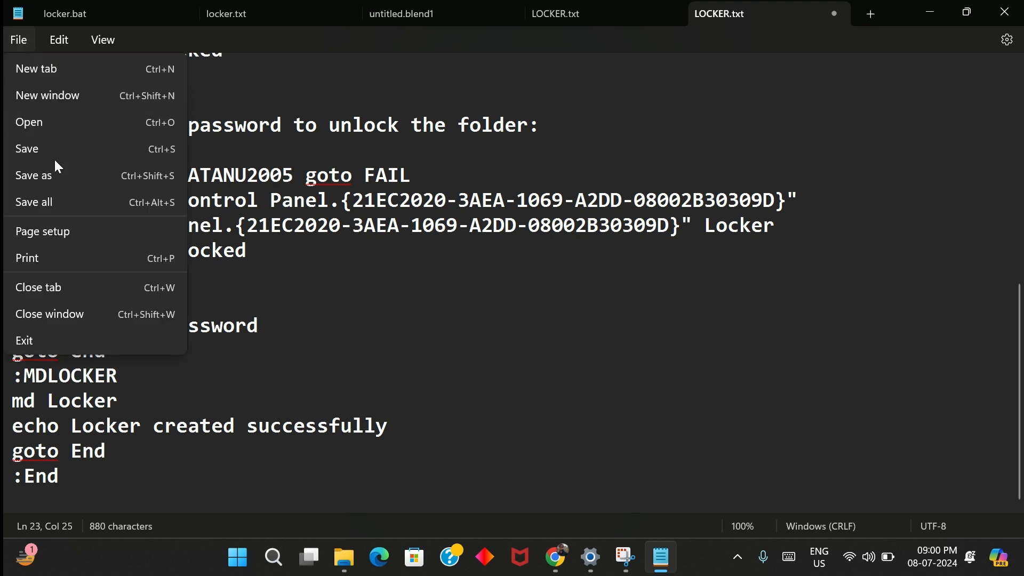
# Save the script as LOCKER.bat with Save as type set to All files in New folder.
pyautogui.click(73, 187)
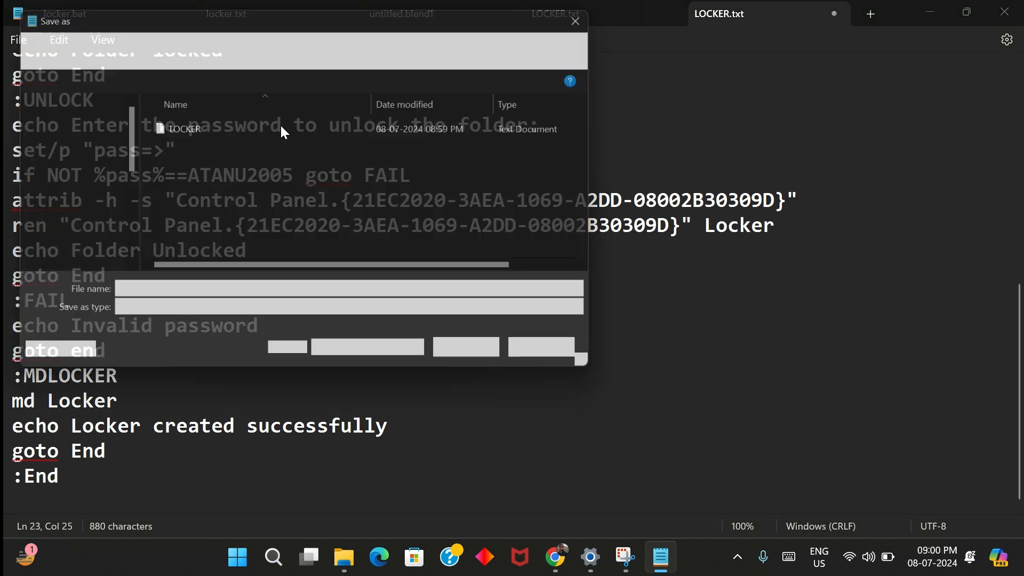
pyautogui.click(278, 297)
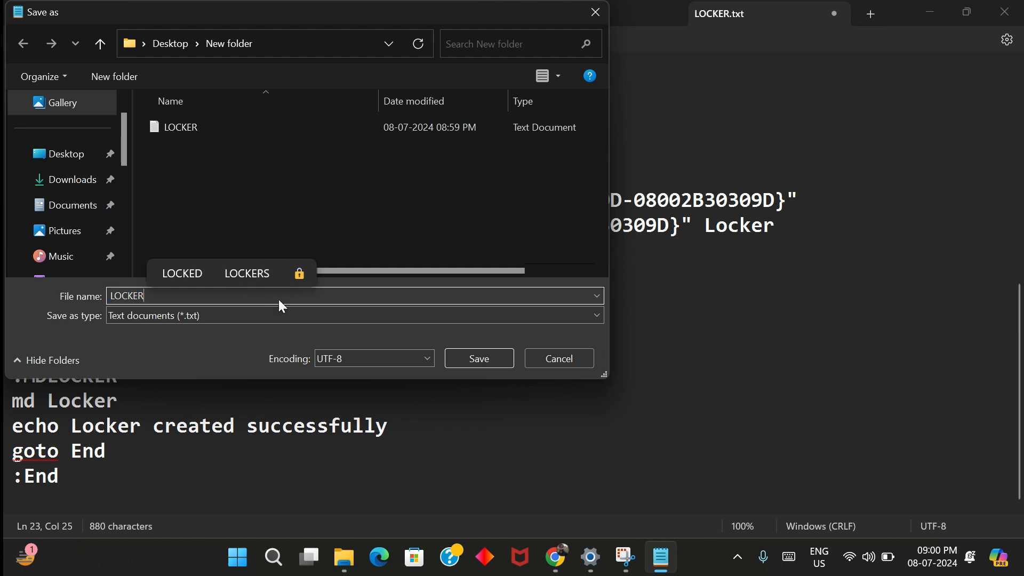
pyautogui.write('.')
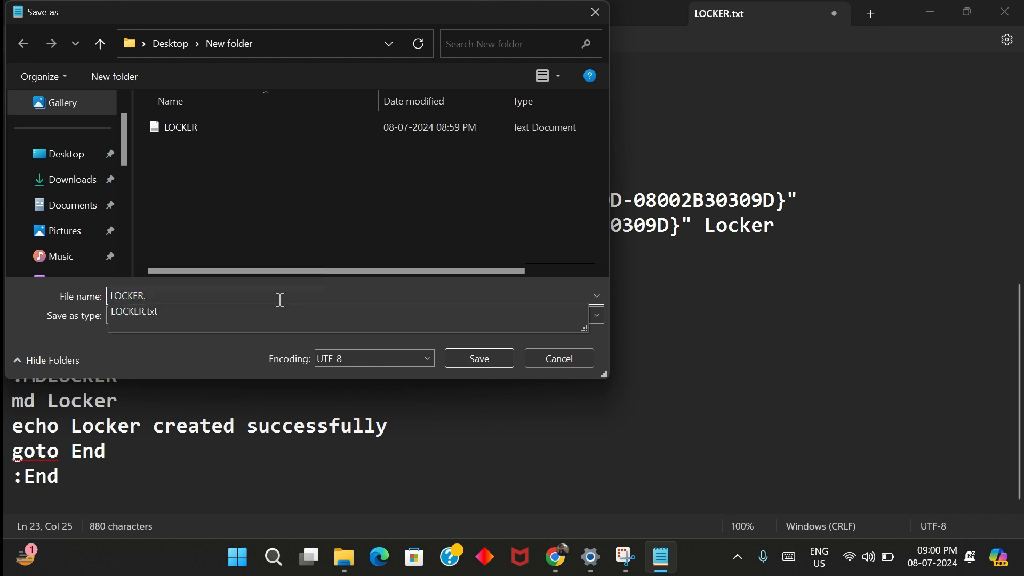
pyautogui.write('bat')
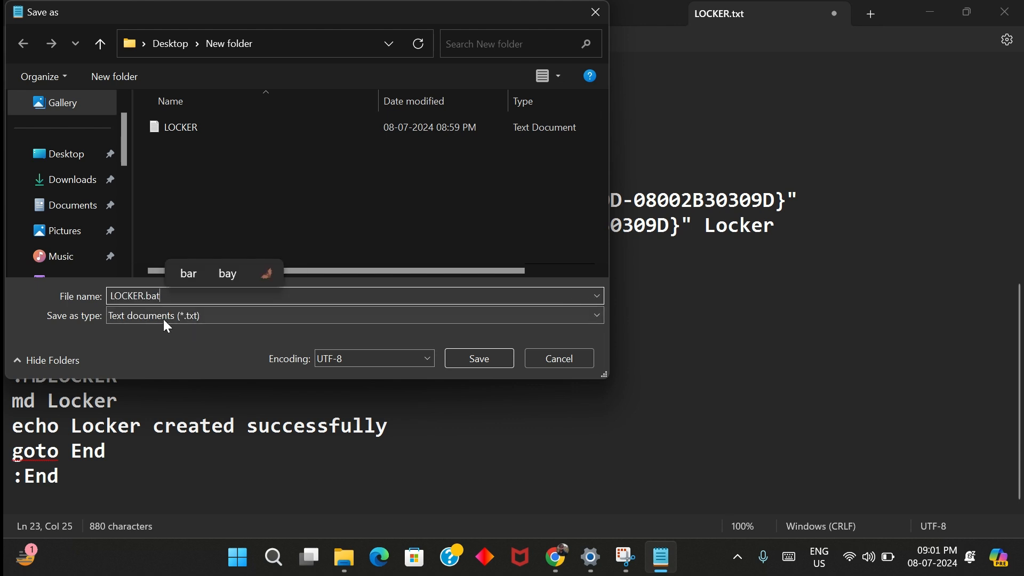
pyautogui.click(200, 317)
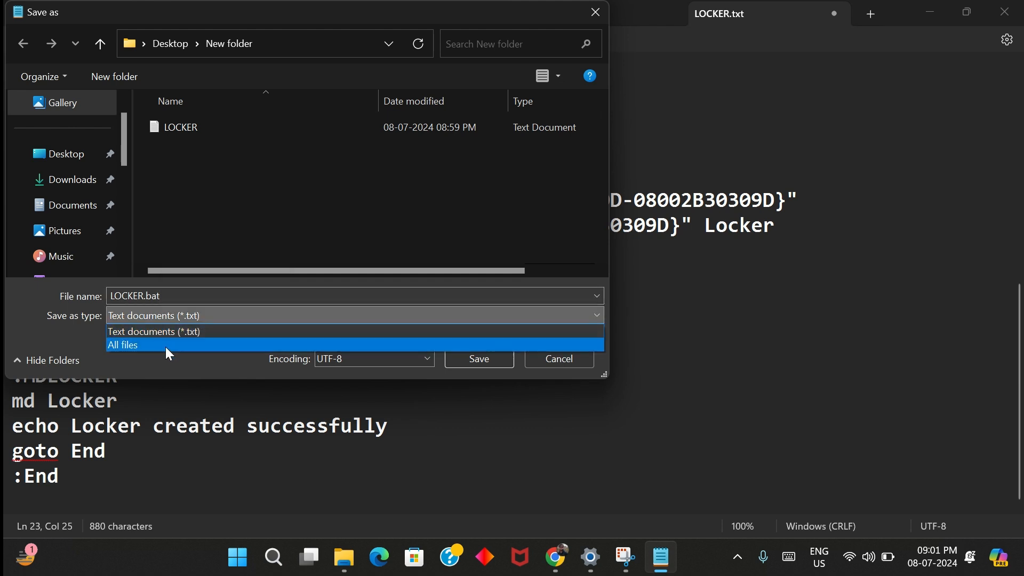
pyautogui.click(166, 346)
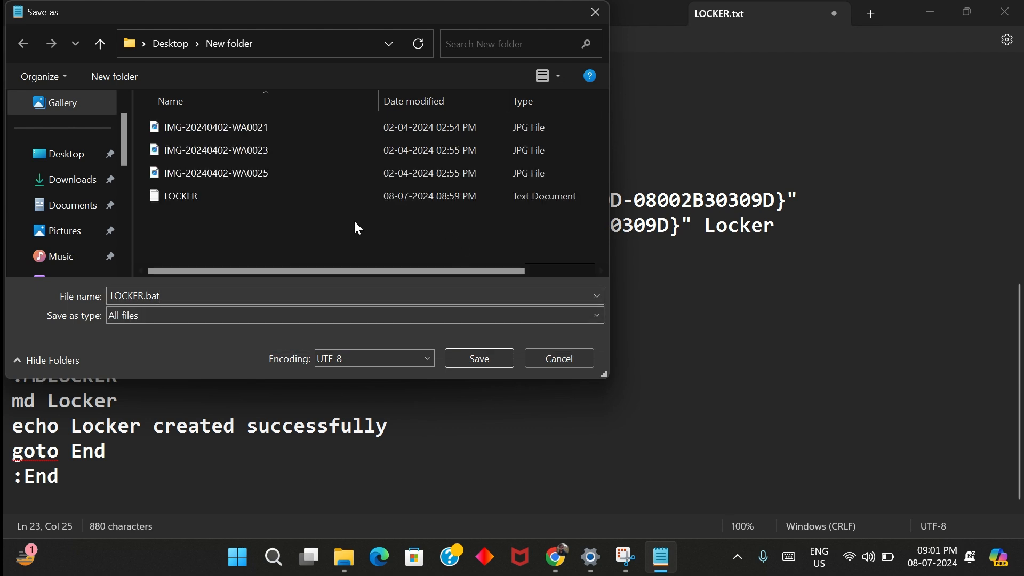
pyautogui.click(464, 353)
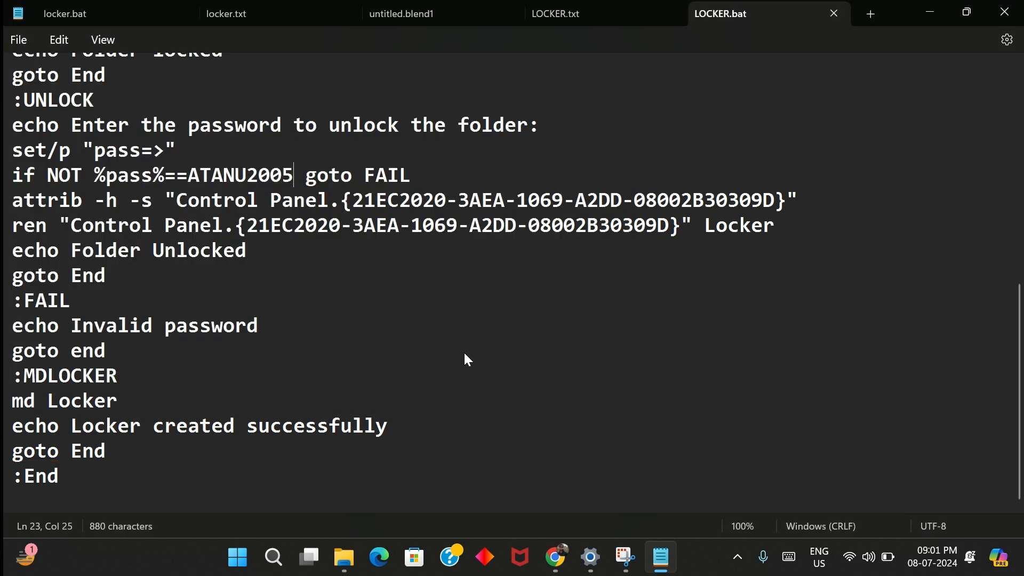
pyautogui.click(940, 19)
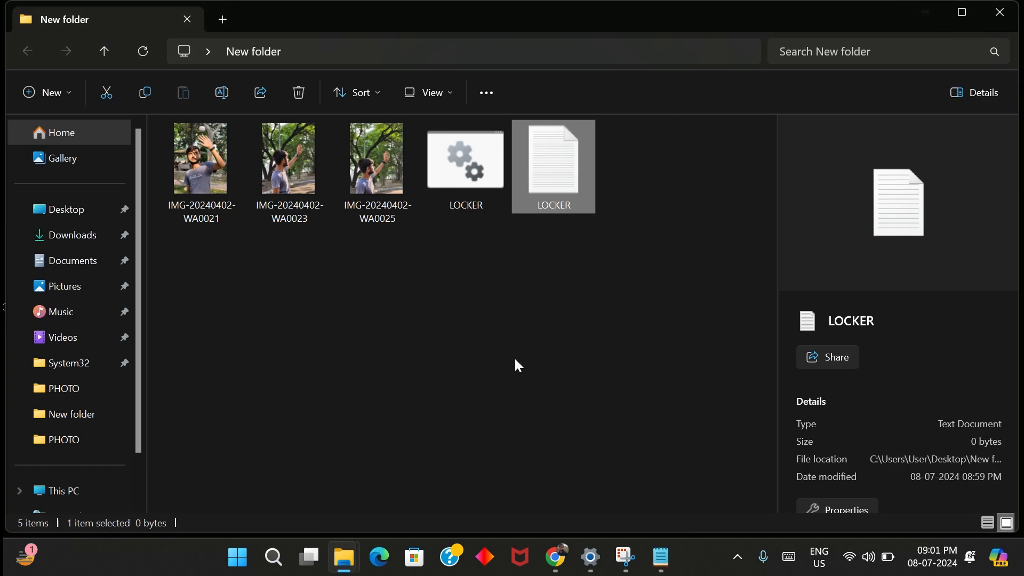
# Run LOCKER.bat to create the Locker folder.
pyautogui.click(473, 358)
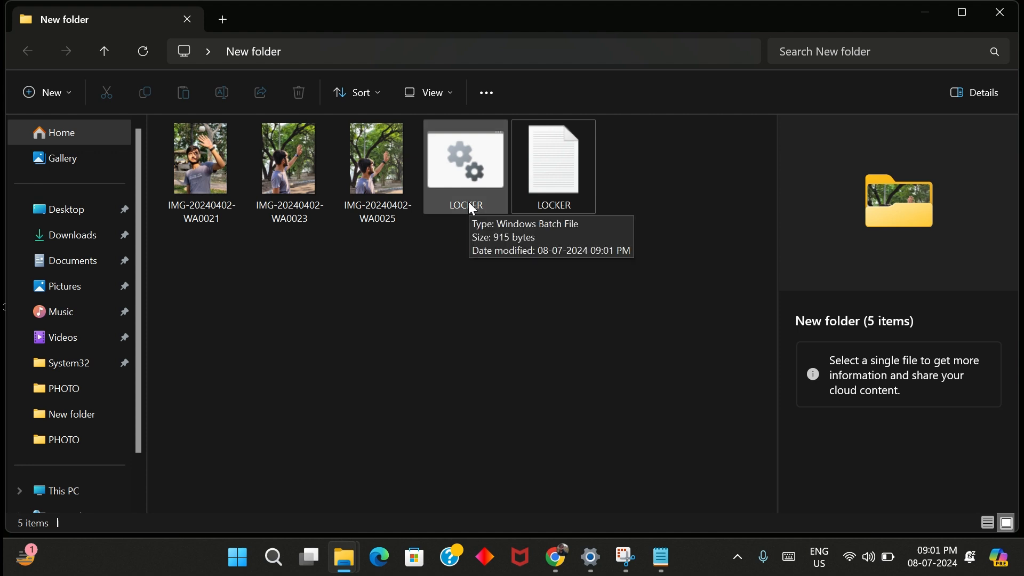
pyautogui.click(484, 175)
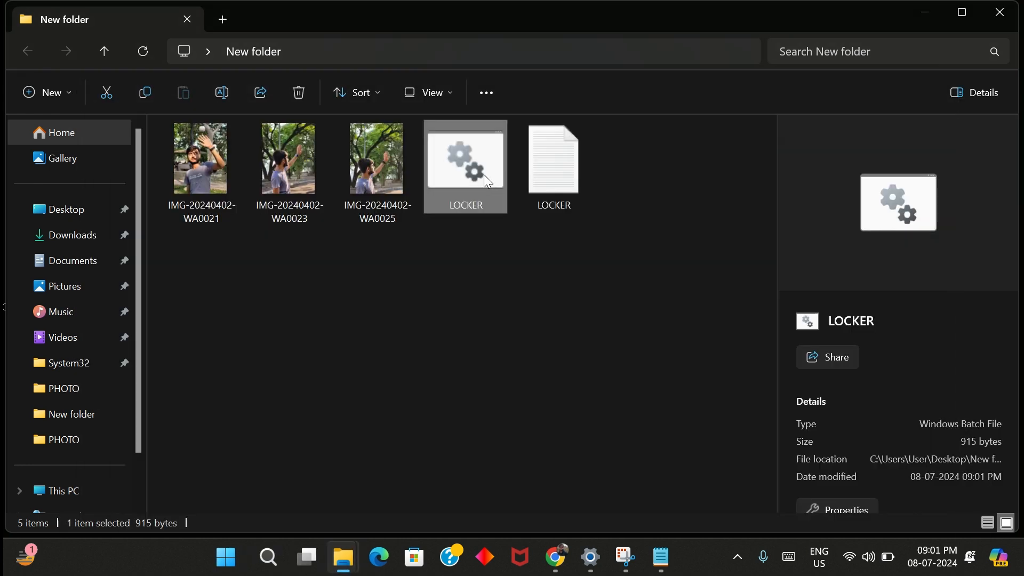
pyautogui.doubleClick(484, 175)
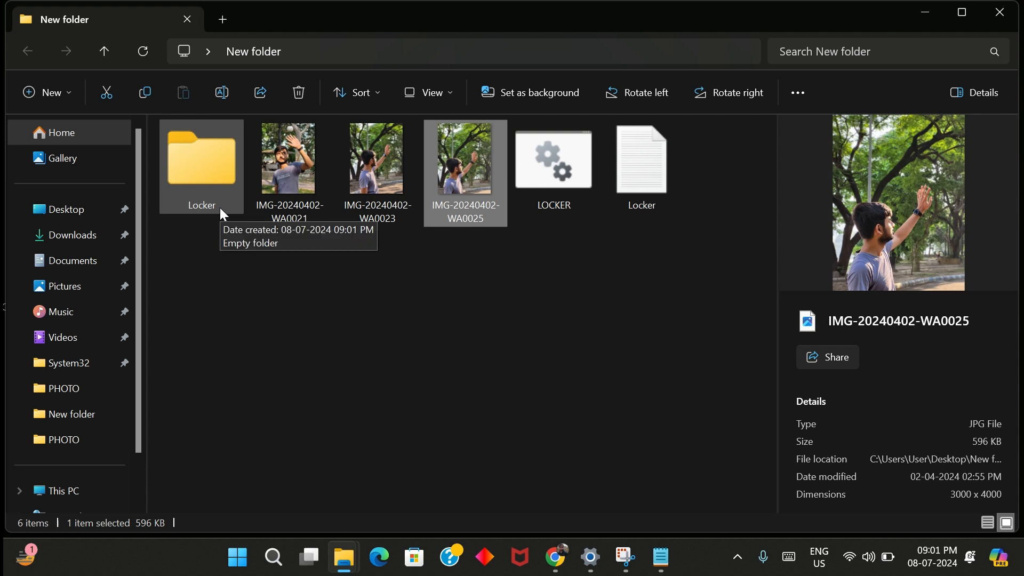
# Move the three photos and the Locker text file into the Locker folder.
pyautogui.click(292, 167)
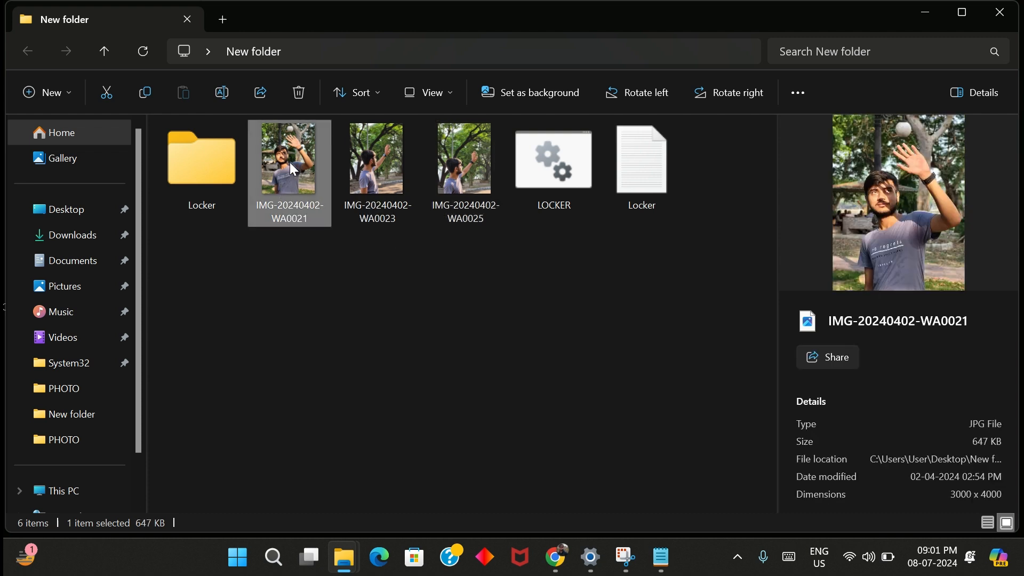
pyautogui.keyDown('ctrl'); pyautogui.click(377, 163); pyautogui.keyUp('ctrl')
pyautogui.keyDown('ctrl'); pyautogui.click(462, 163); pyautogui.keyUp('ctrl')
pyautogui.keyDown('ctrl'); pyautogui.click(622, 171); pyautogui.keyUp('ctrl')
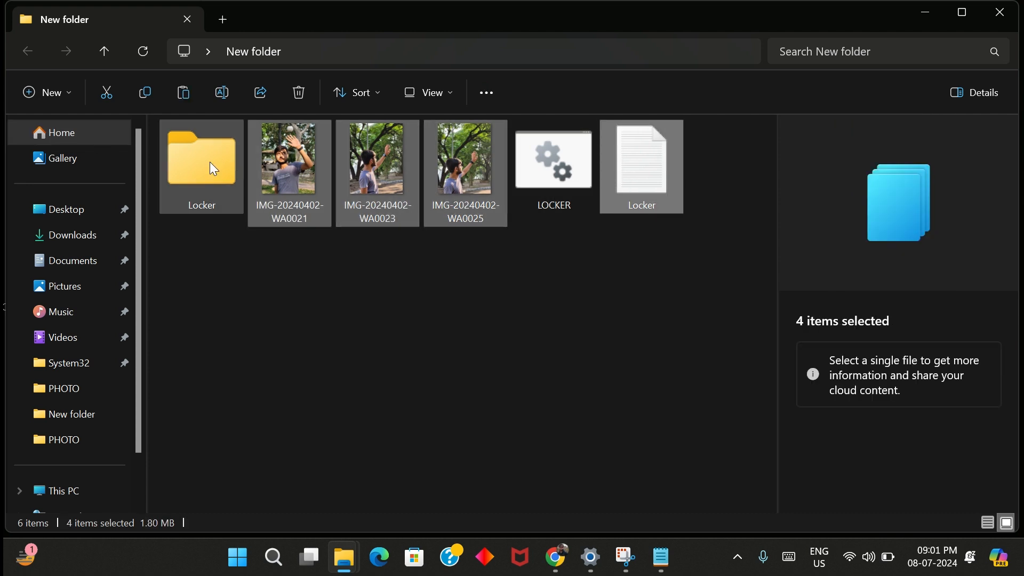
pyautogui.moveTo(308, 174); pyautogui.dragTo(226, 203)
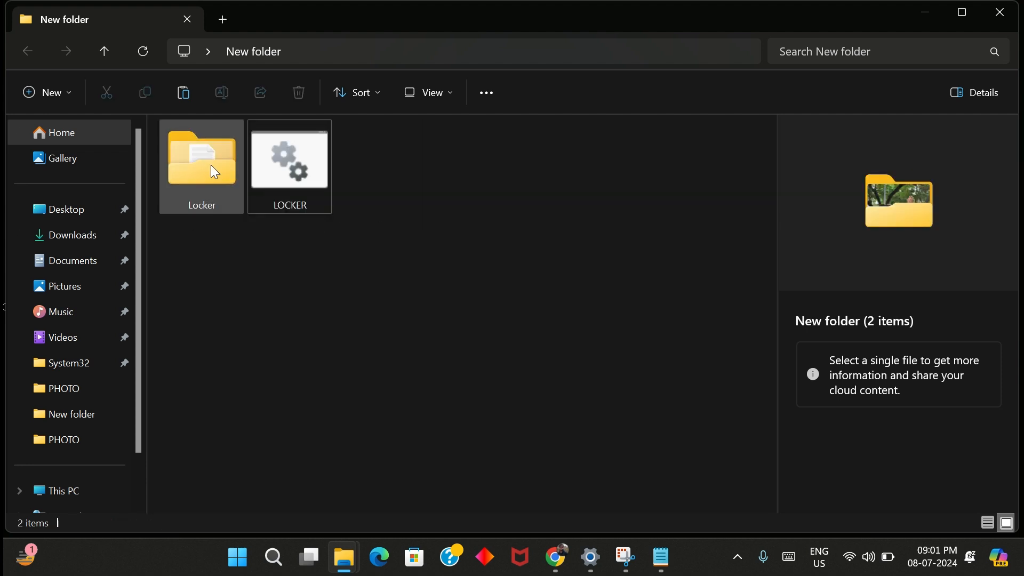
pyautogui.doubleClick(319, 168)
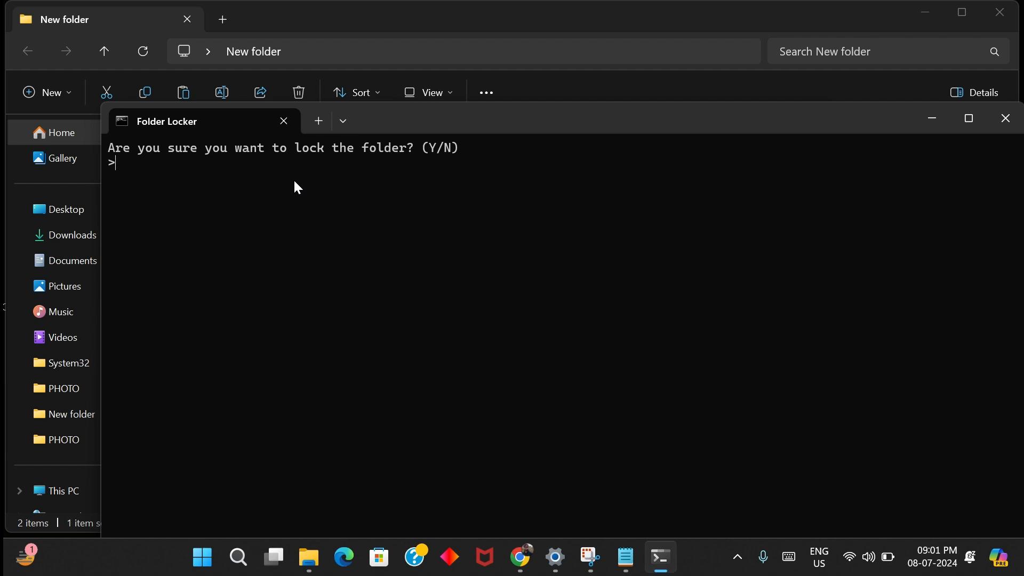
# Confirm locking with Y so the Locker folder is hidden.
pyautogui.write('Y')
pyautogui.press('Return')
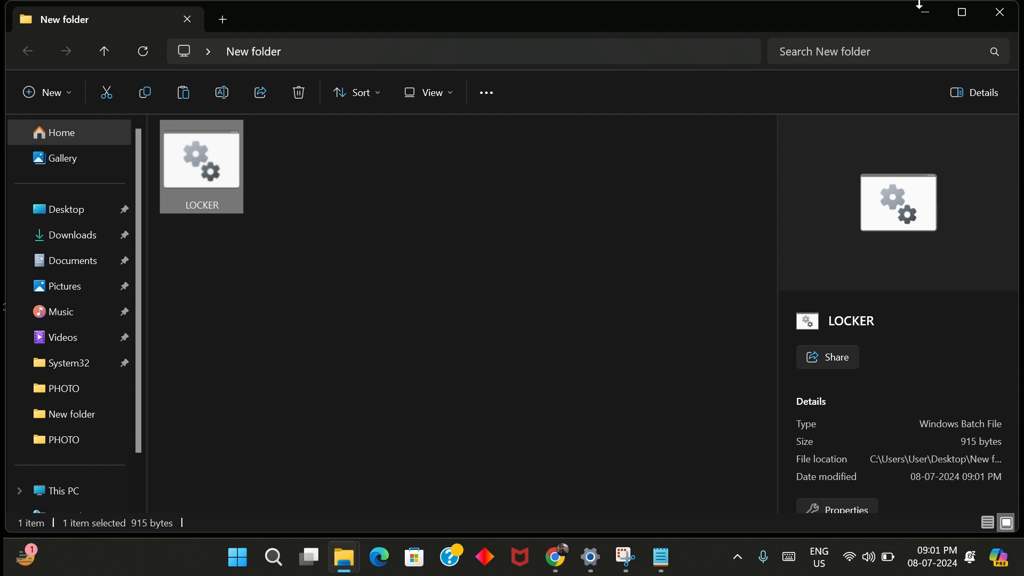
pyautogui.click(1011, 15)
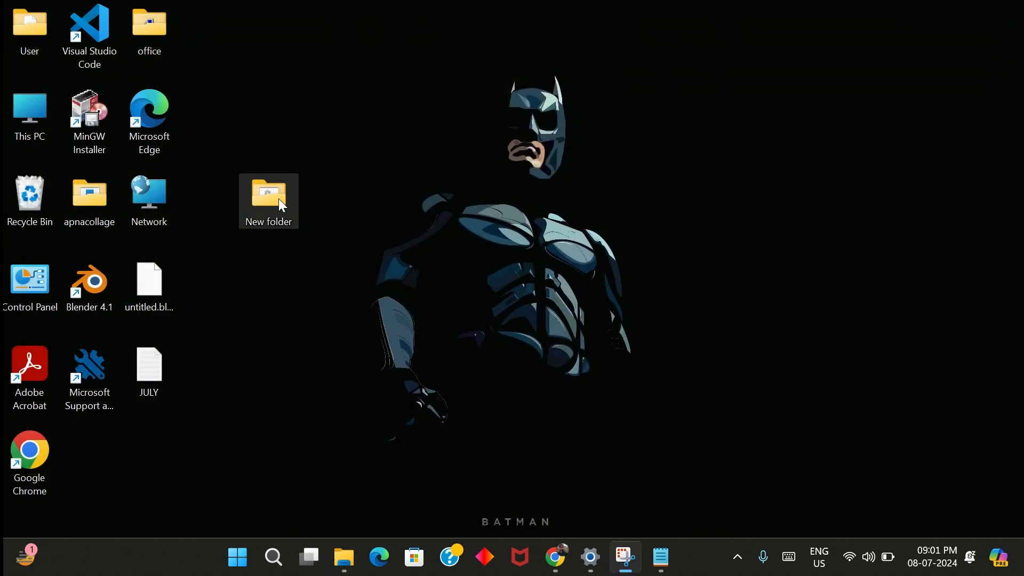
# Reopen New folder, run LOCKER.bat again, and enter a password at the unlock prompt.
pyautogui.doubleClick(282, 206)
pyautogui.doubleClick(209, 174)
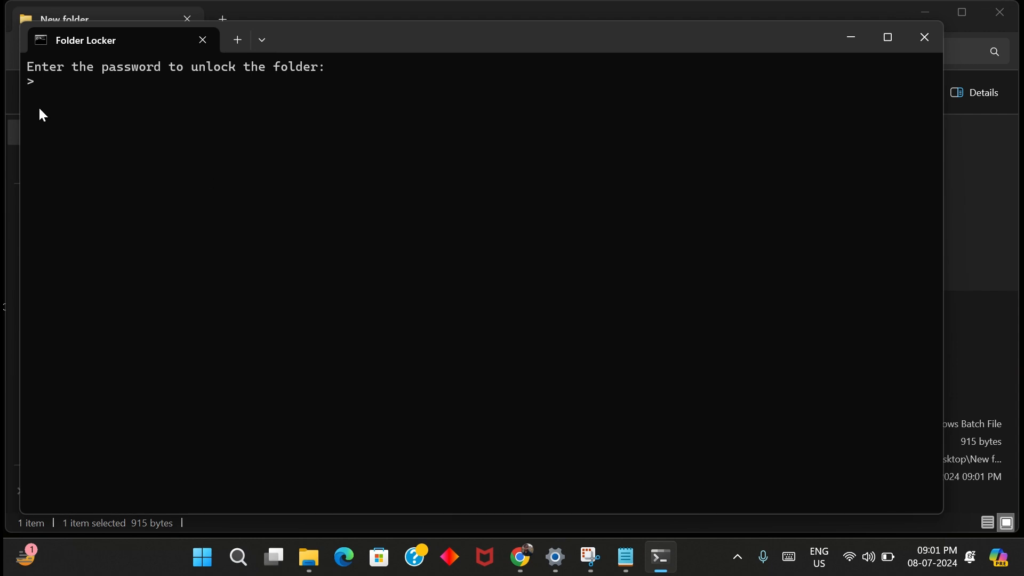
pyautogui.press('Return')
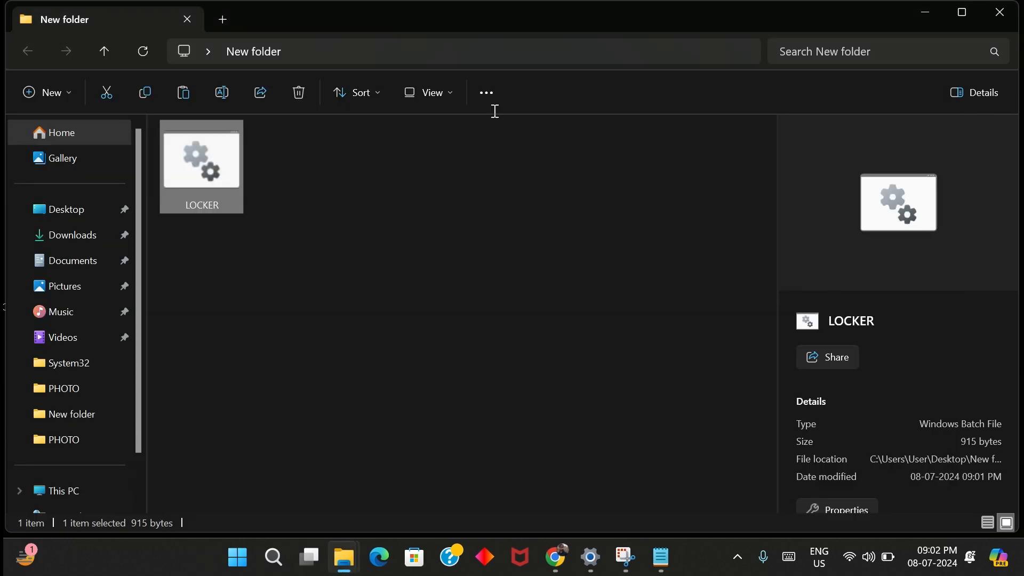
pyautogui.rightClick(201, 176)
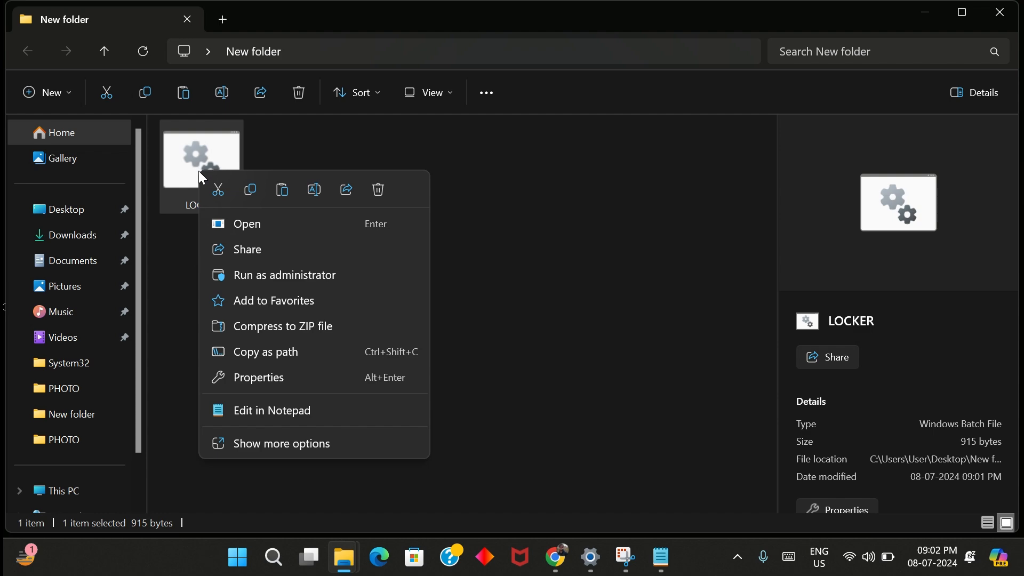
pyautogui.click(273, 411)
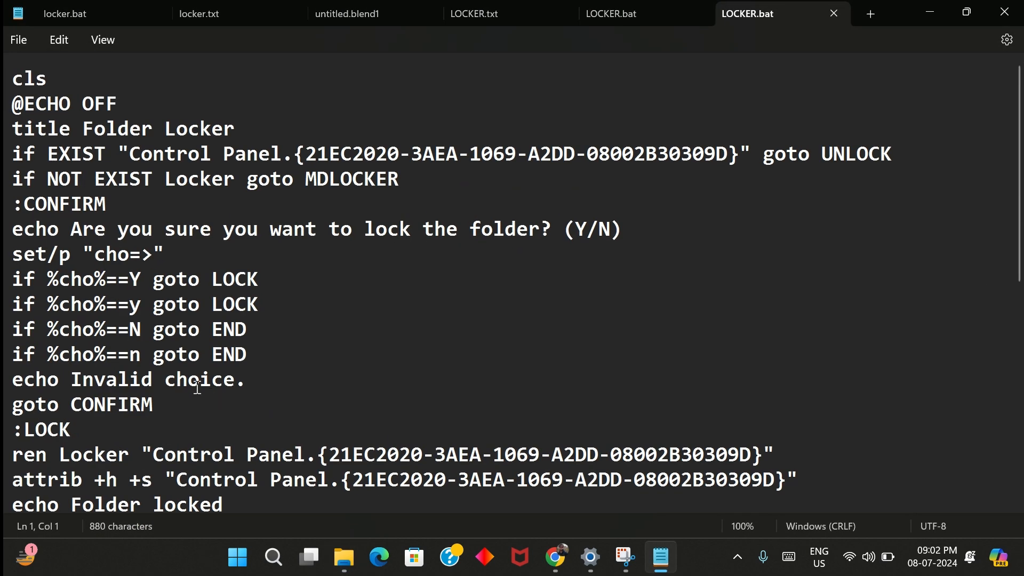
pyautogui.scroll(-2, 219, 341)
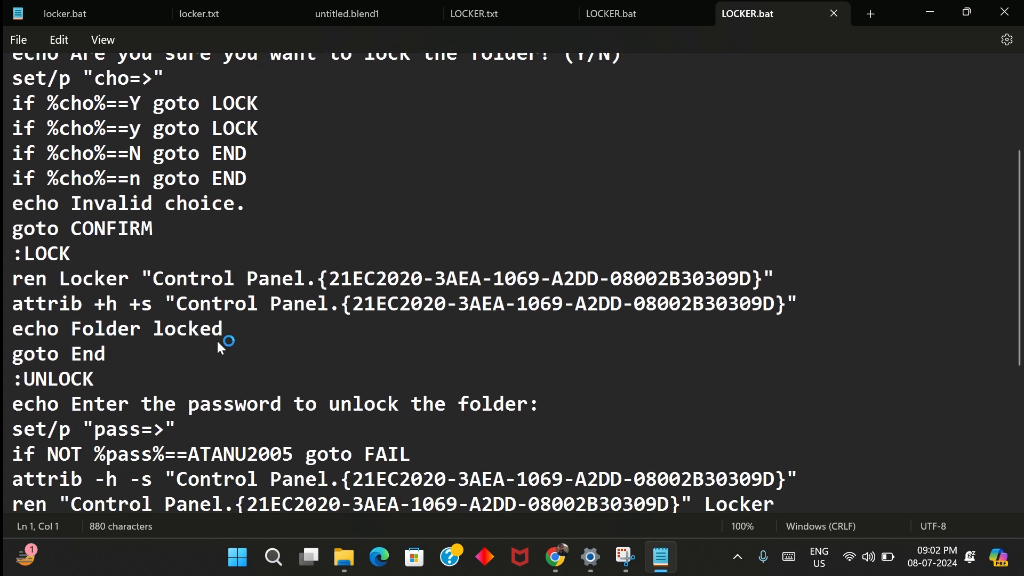
pyautogui.scroll(-2, 331, 358)
pyautogui.moveTo(188, 305); pyautogui.dragTo(293, 308)
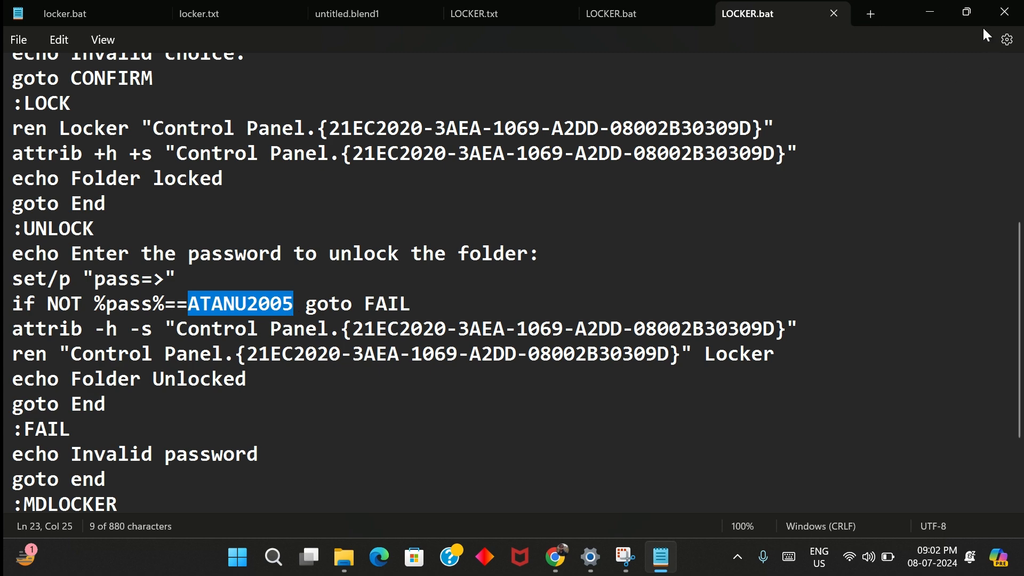
pyautogui.click(942, 11)
# Run LOCKER.bat, enter the script's password to unlock, and open the restored Locker folder.
pyautogui.doubleClick(208, 171)
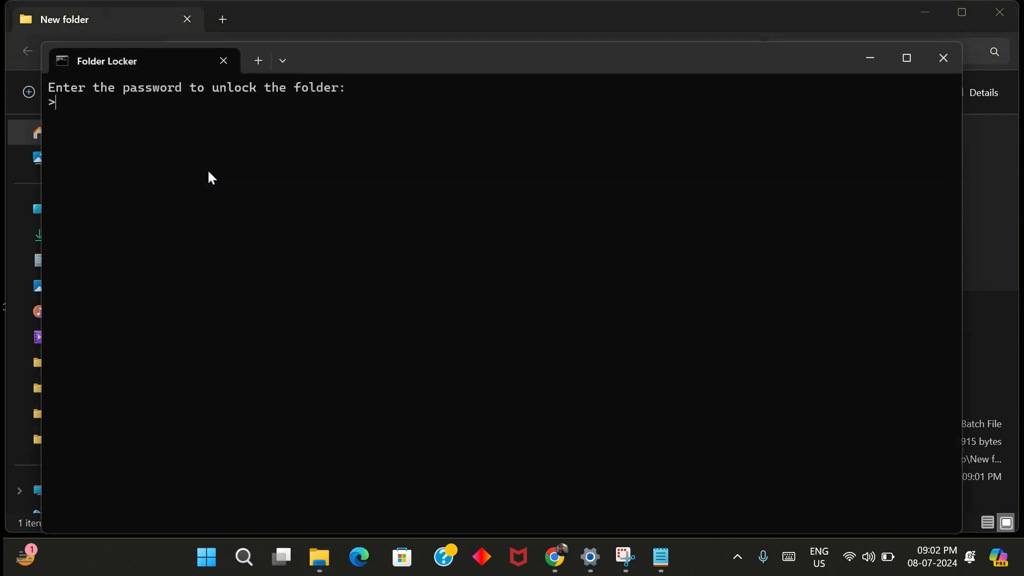
pyautogui.write('V')
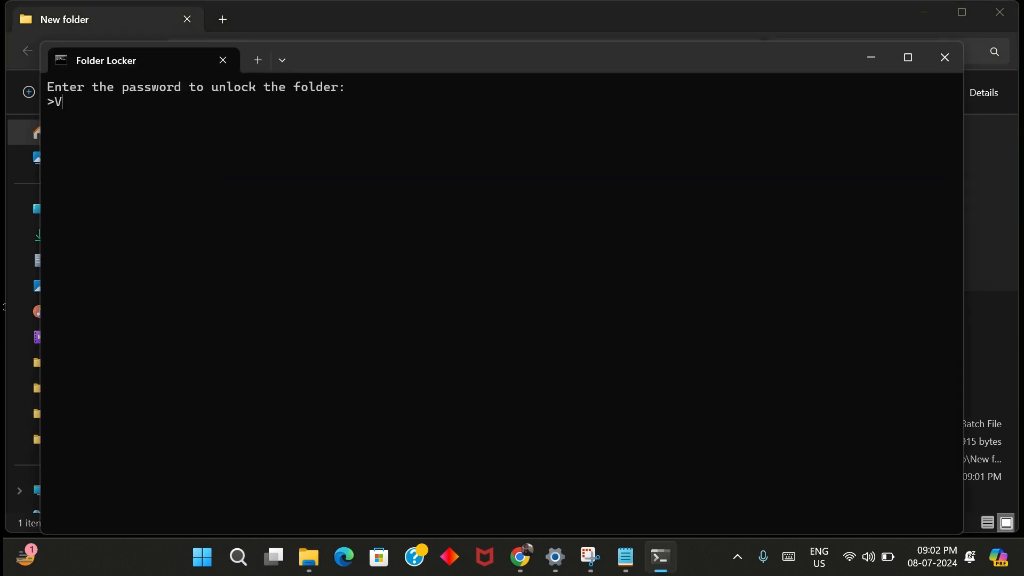
pyautogui.press('BackSpace')
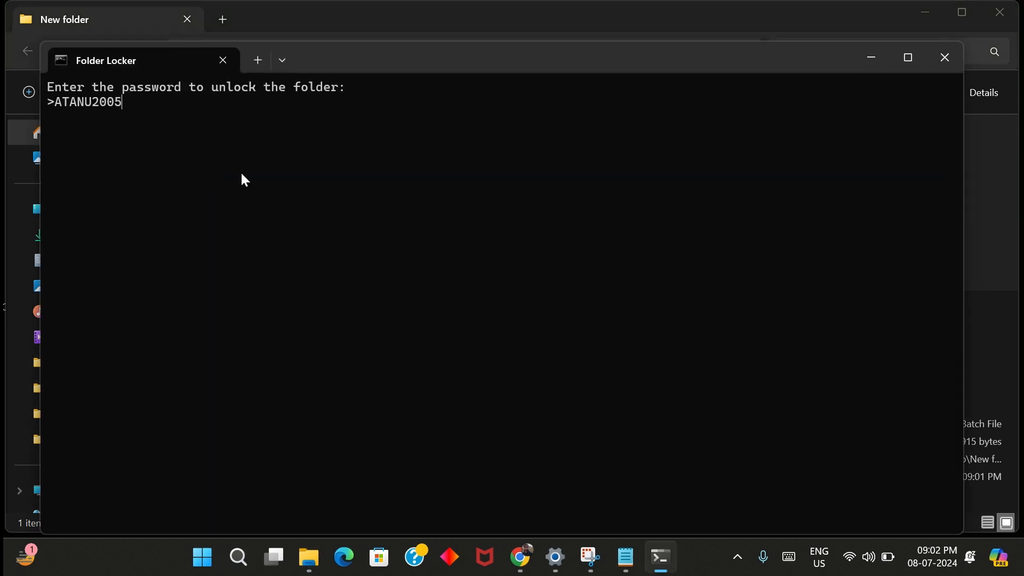
pyautogui.press('Return')
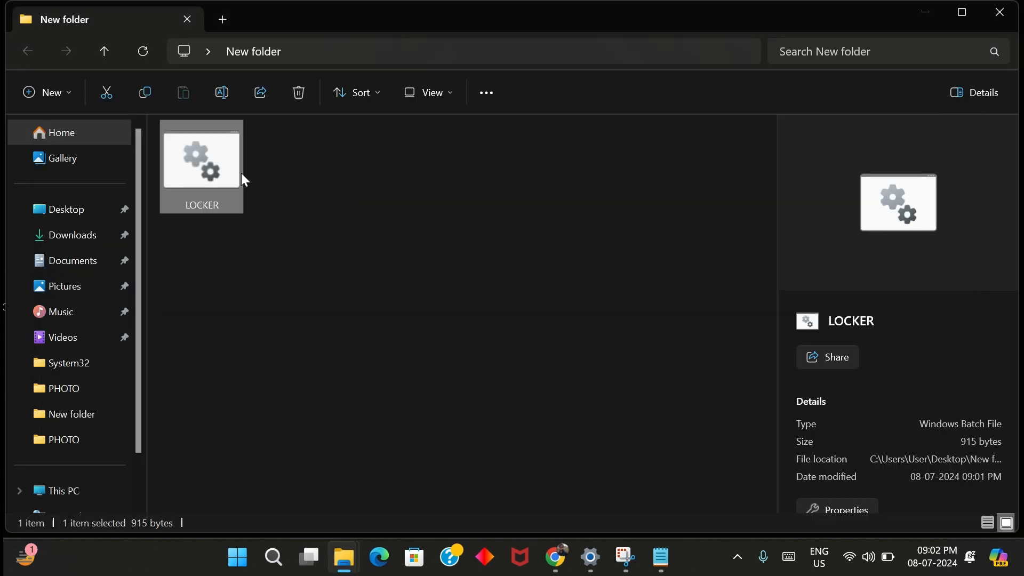
pyautogui.doubleClick(180, 177)
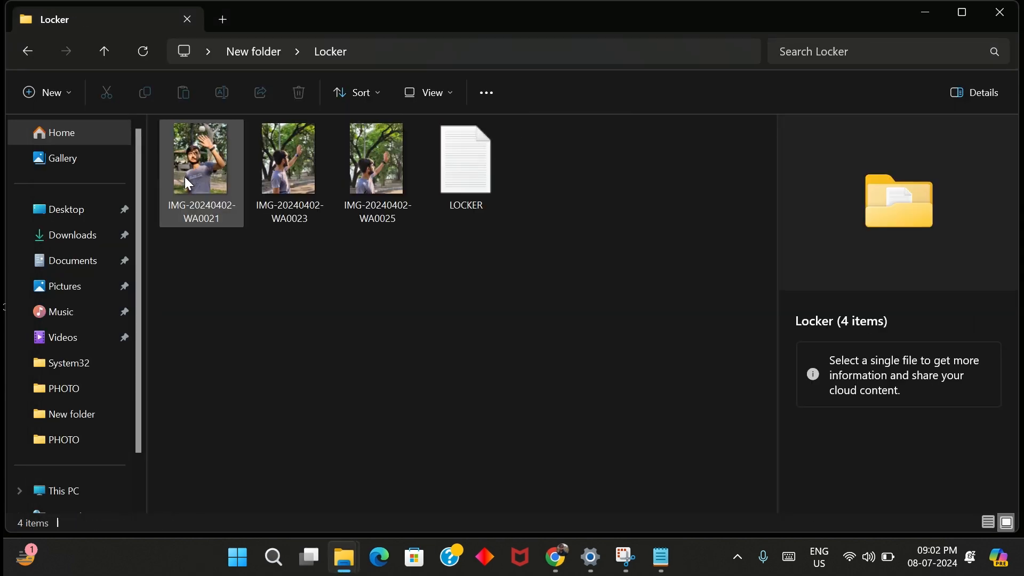
pyautogui.click(922, 18)
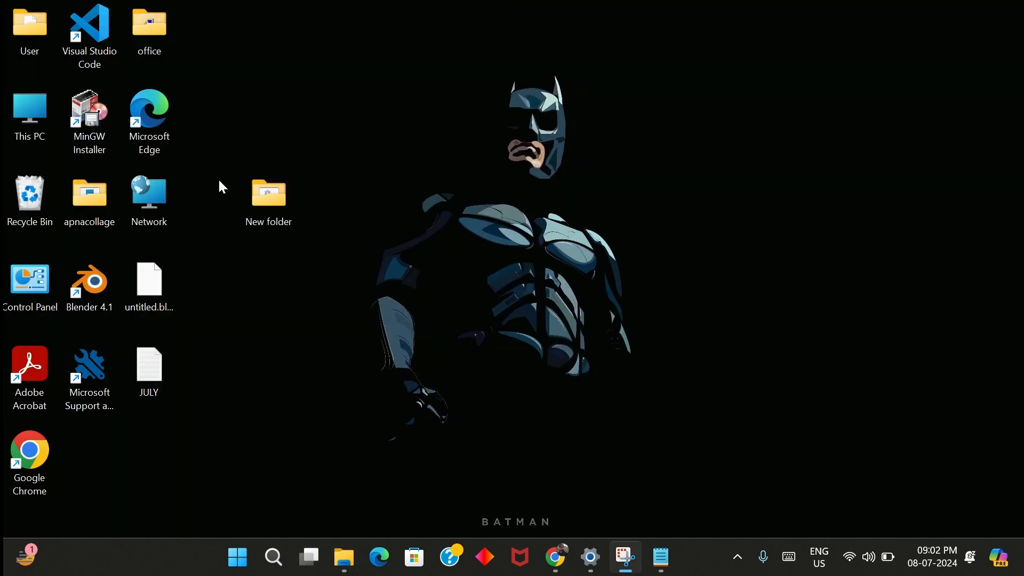
# Reopen New folder, run LOCKER.bat, and confirm with Y to hide Locker again.
pyautogui.doubleClick(270, 206)
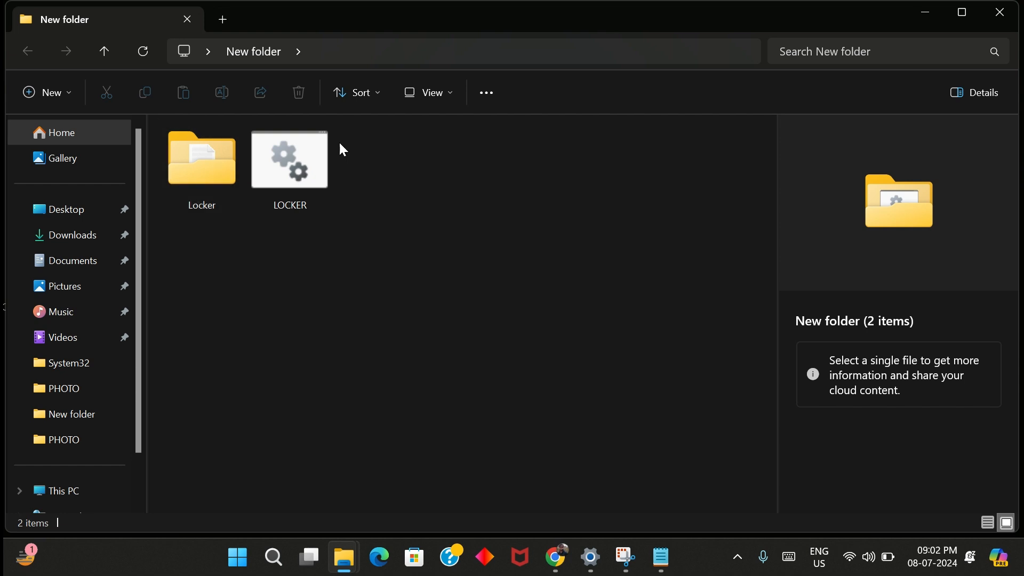
pyautogui.doubleClick(301, 152)
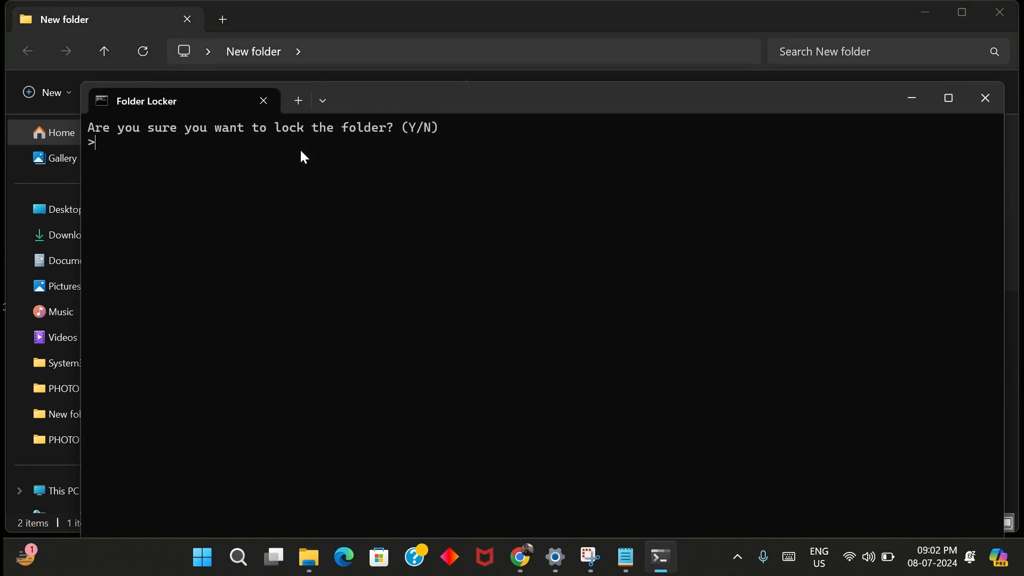
pyautogui.write('Y')
pyautogui.press('Return')
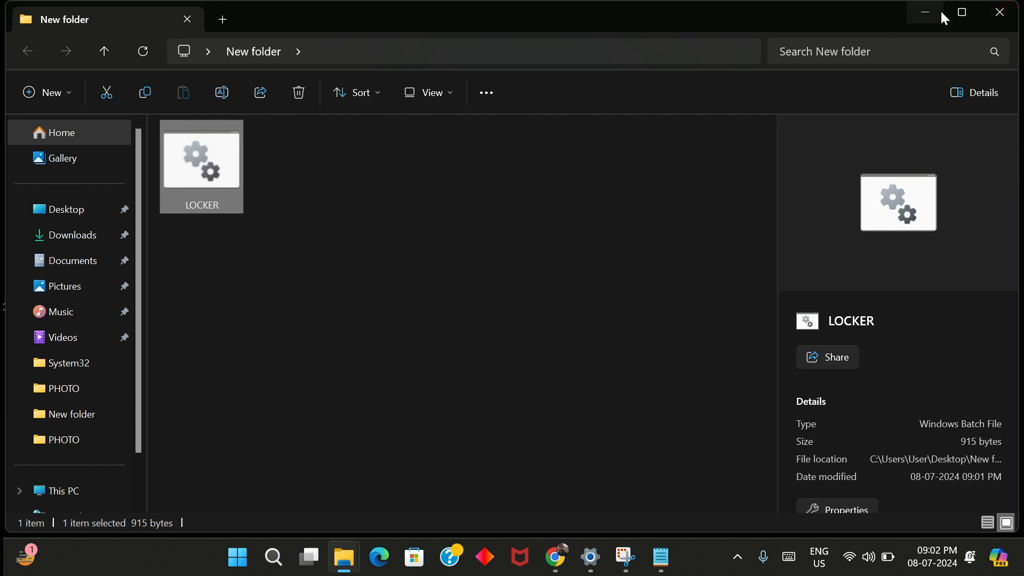
pyautogui.rightClick(197, 179)
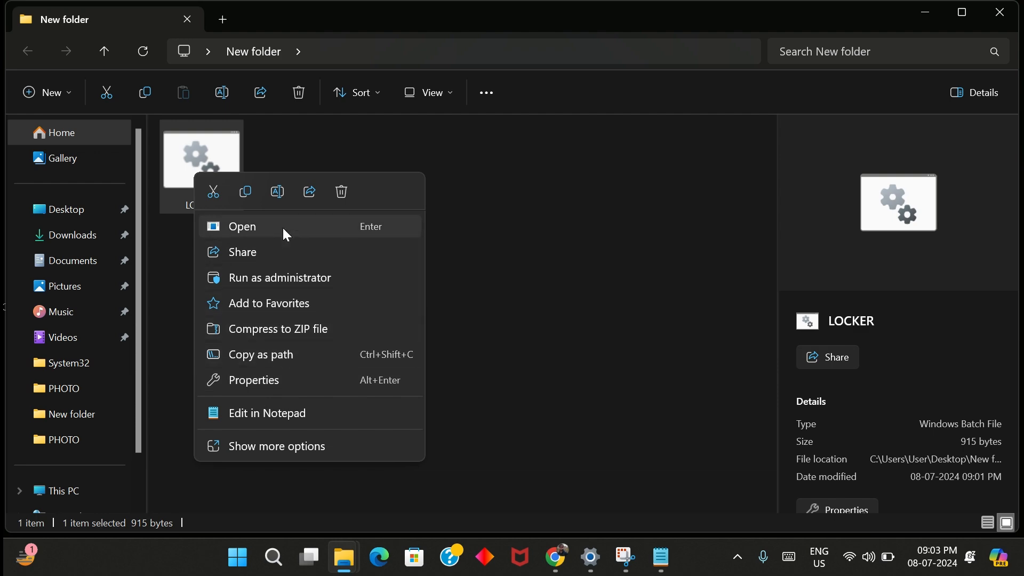
pyautogui.click(282, 415)
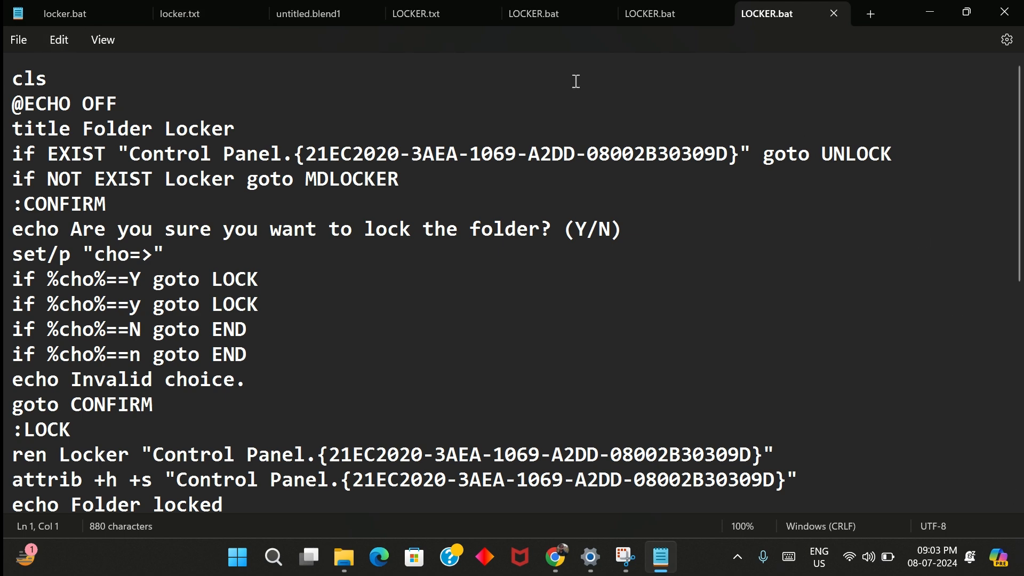
pyautogui.scroll(-2, 336, 373)
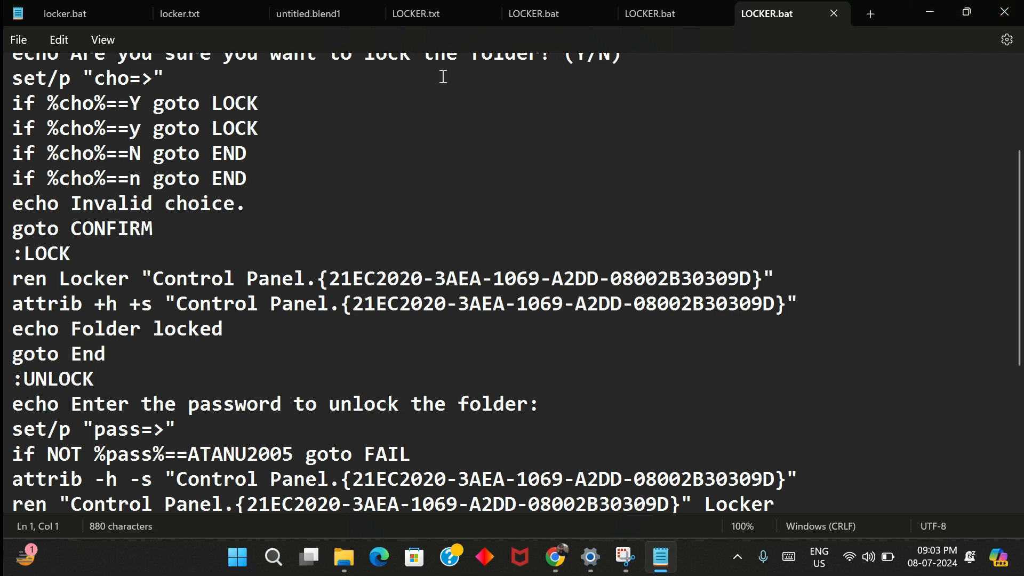
pyautogui.click(925, 13)
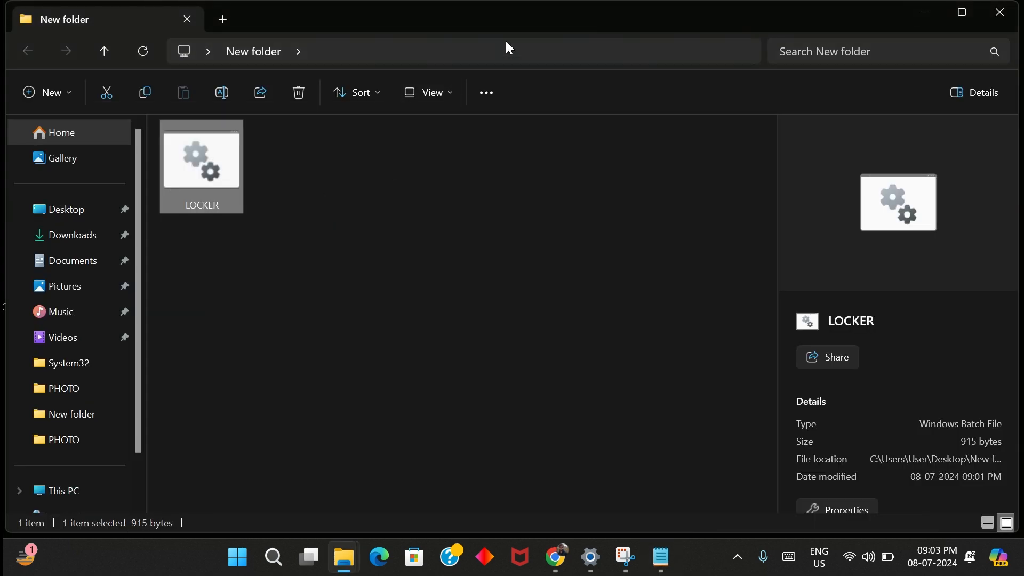